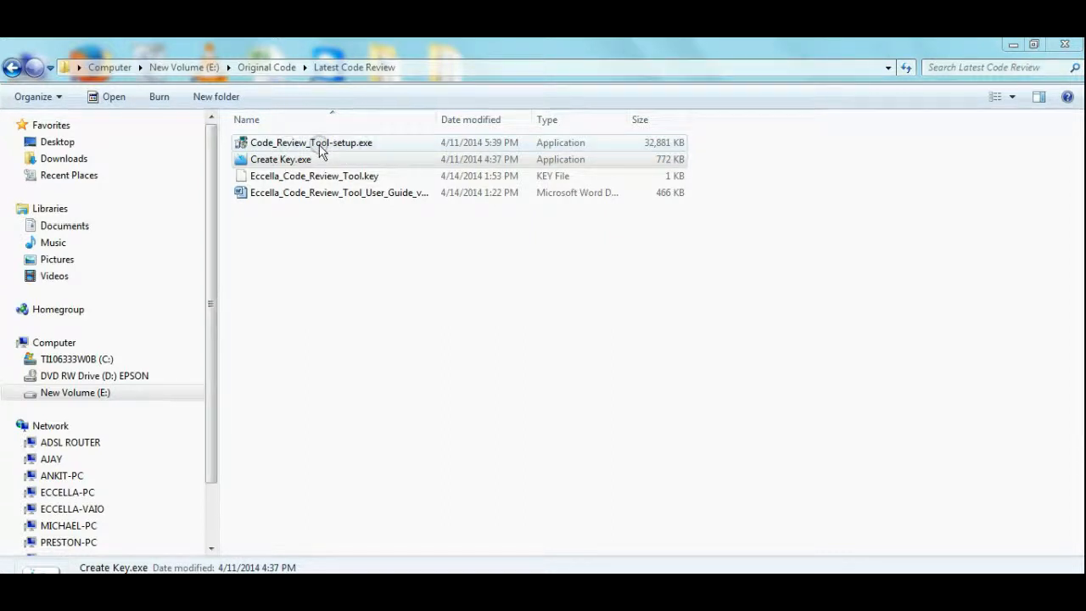
Install Eccella Code Review Tool v1.0 from Code_Review_Tool-setup.exe for anyone who uses this computer, keeping the default destination and program folders
click(286, 143)
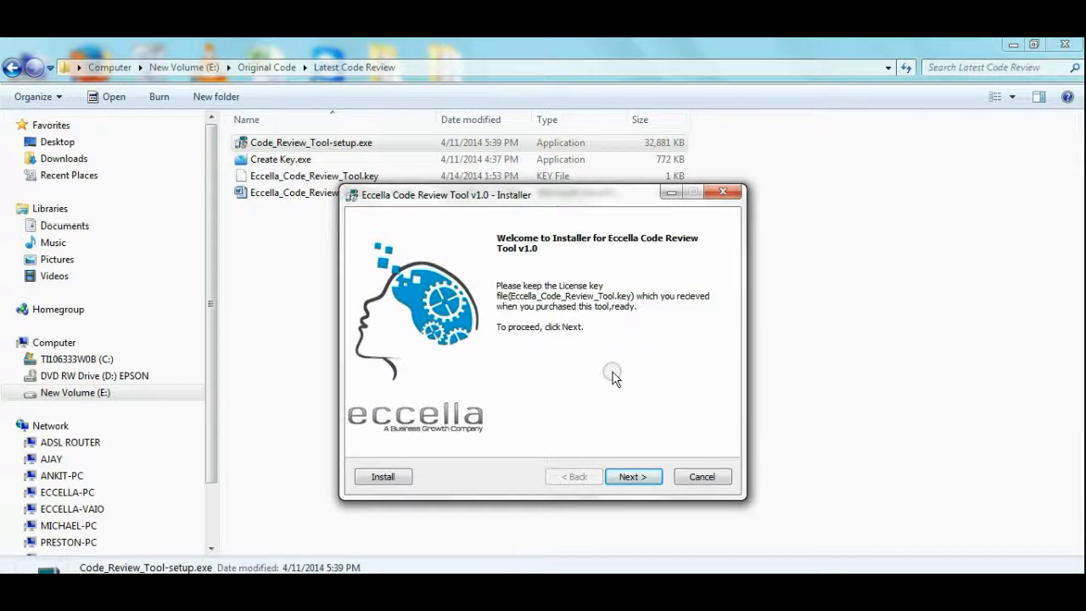
click(640, 478)
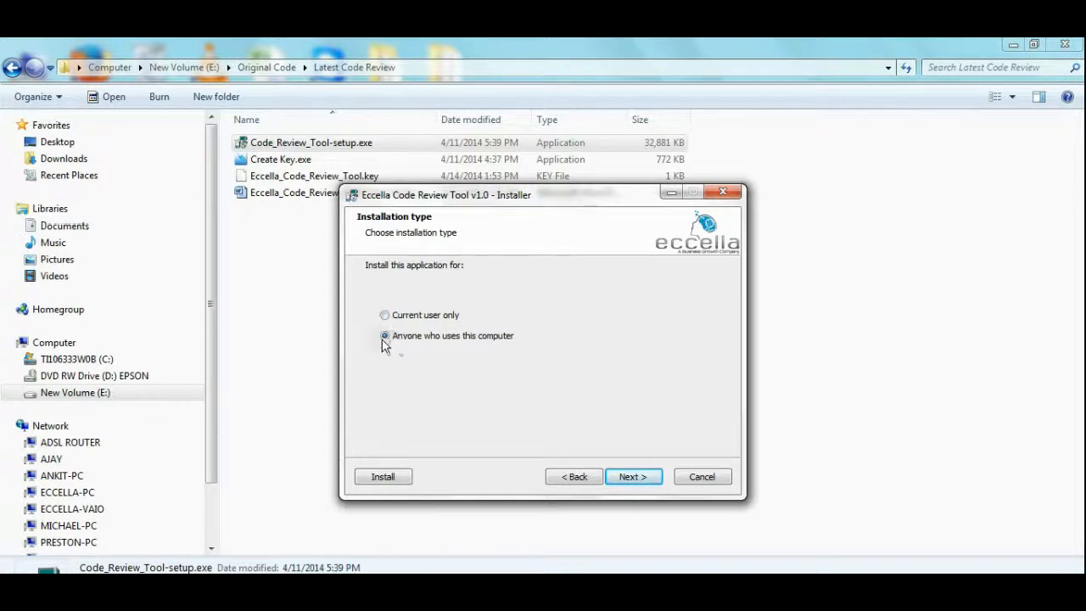
click(636, 480)
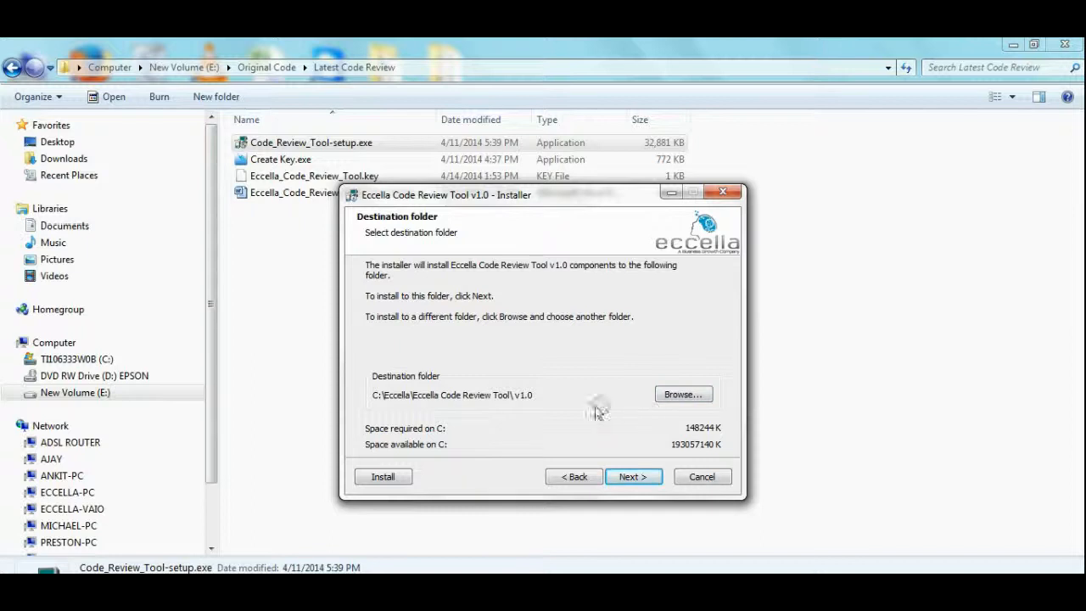
click(635, 477)
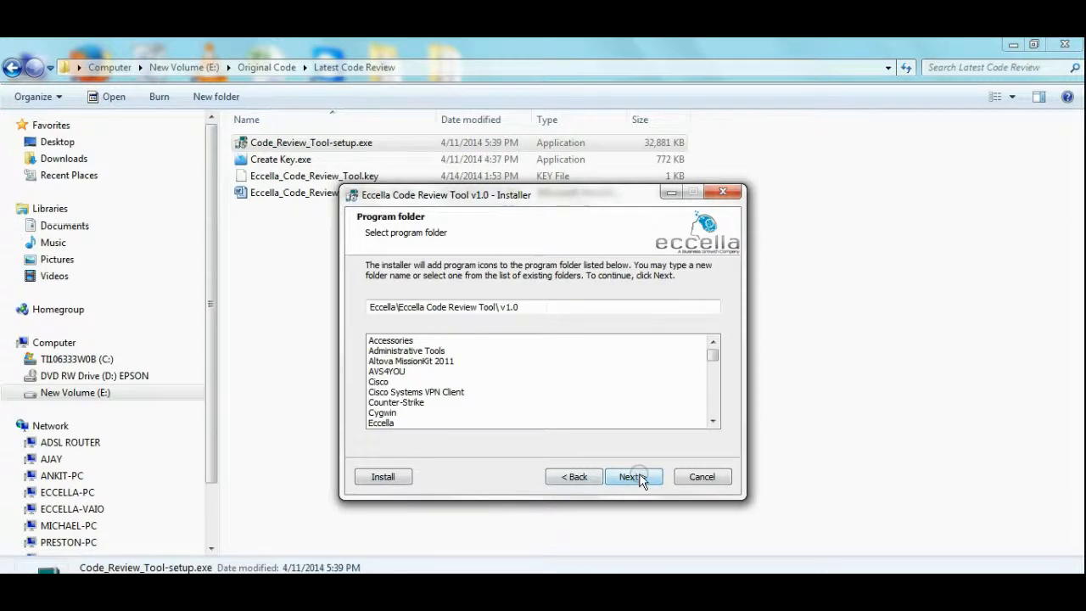
click(389, 476)
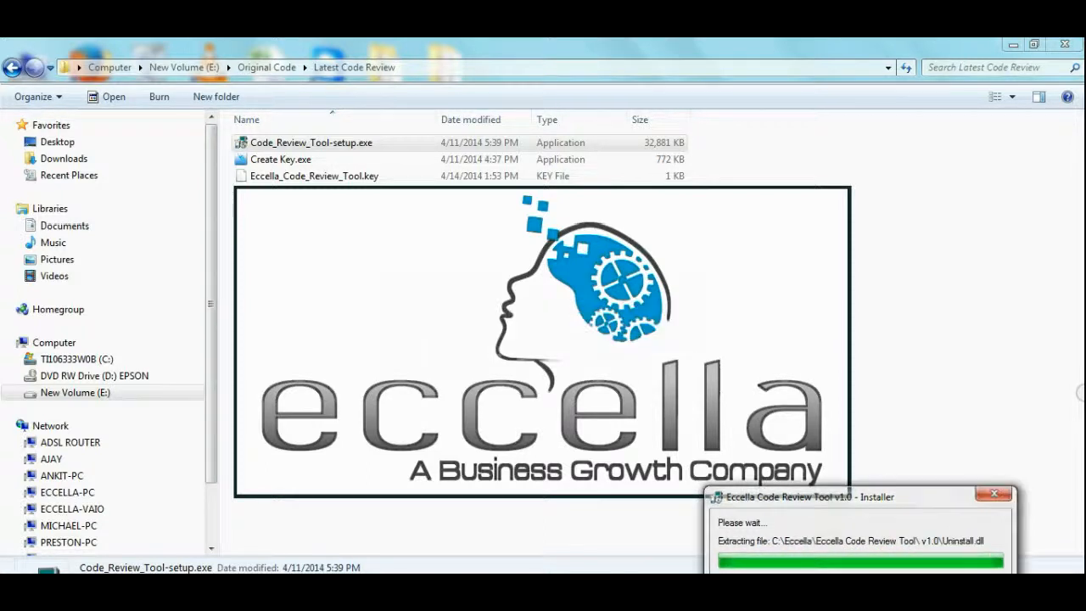
click(634, 475)
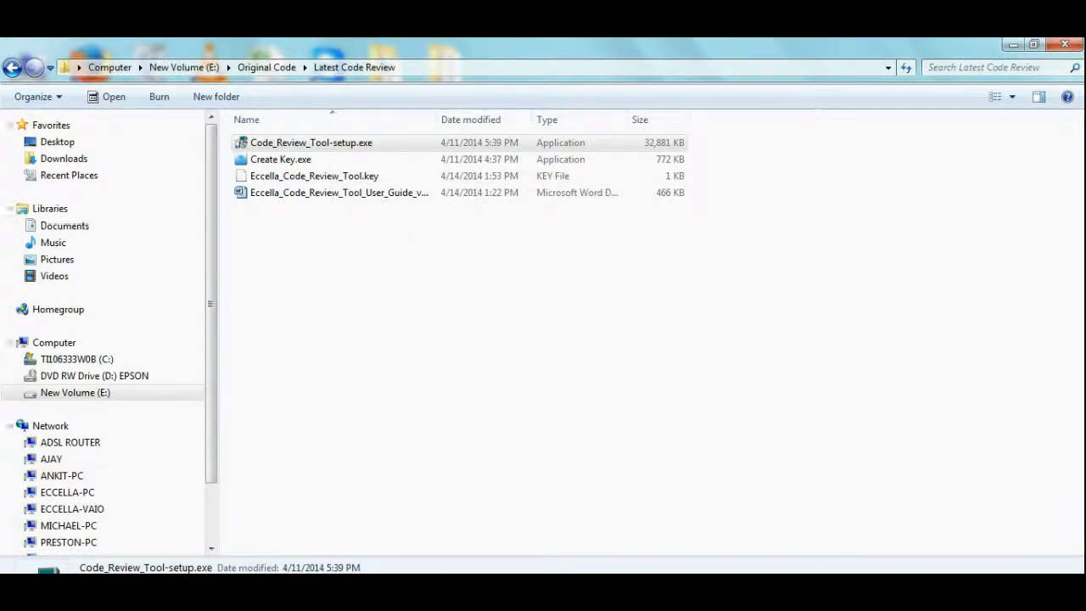
Launch the installed Eccella Code Review Tool and supply the license file Eccella_Code_Review_Tool.key from E:\Original Code\Latest Code Review
click(21, 597)
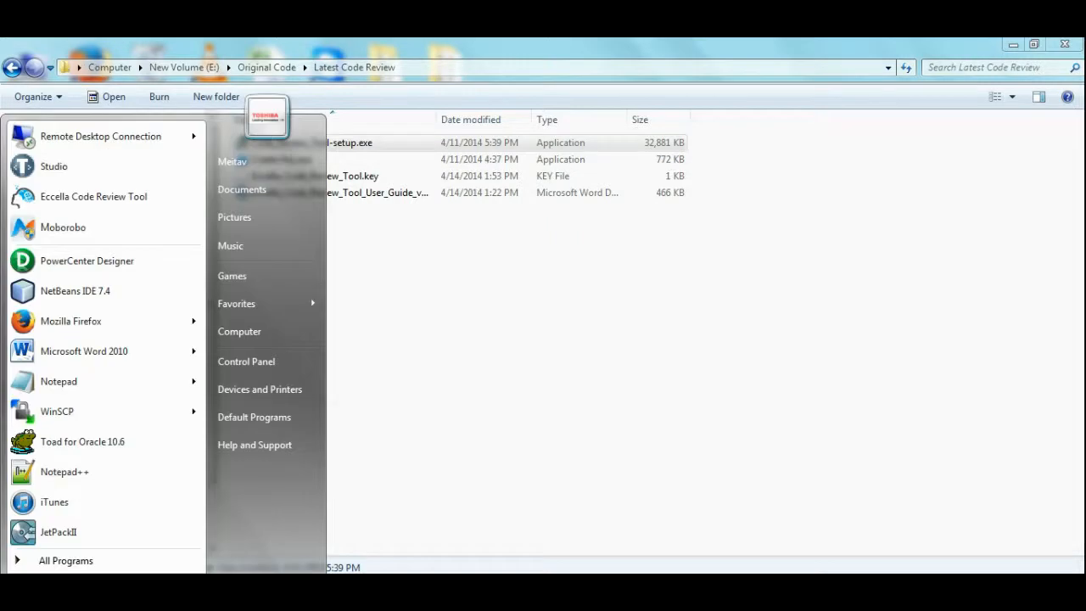
click(109, 204)
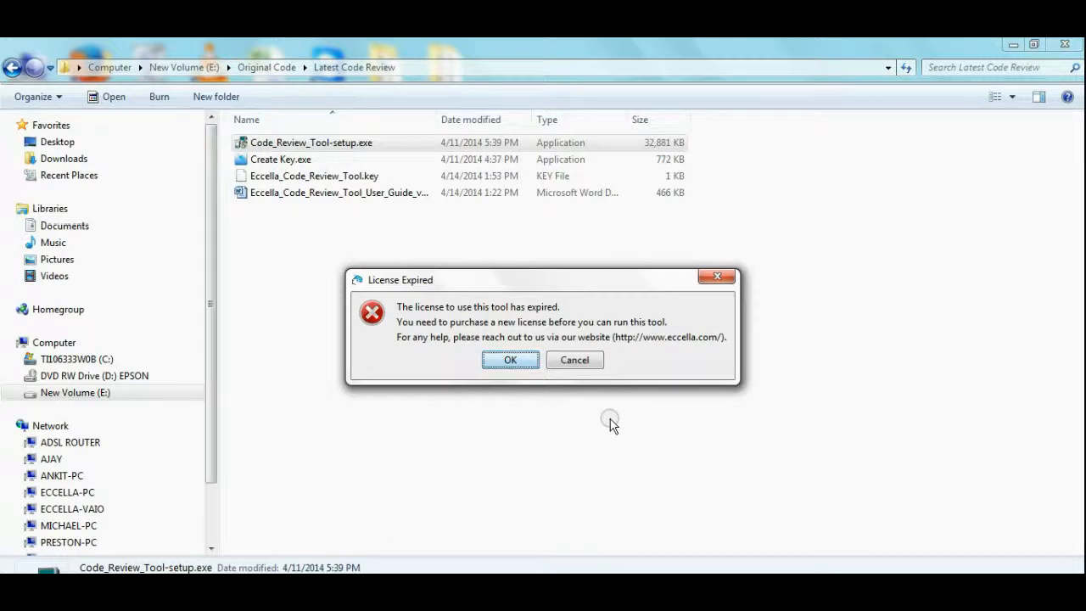
click(507, 360)
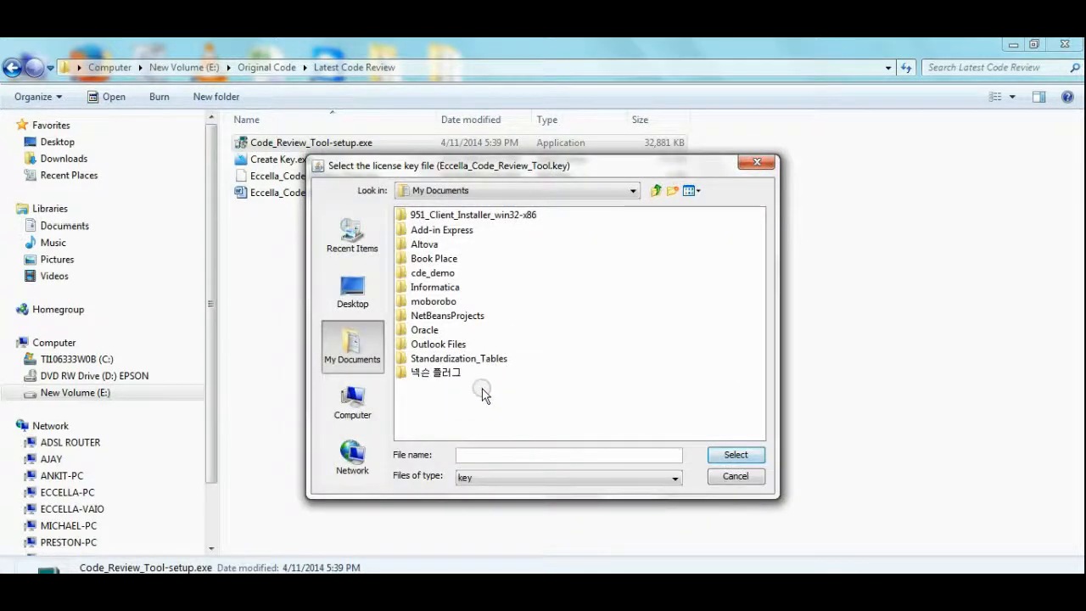
click(352, 403)
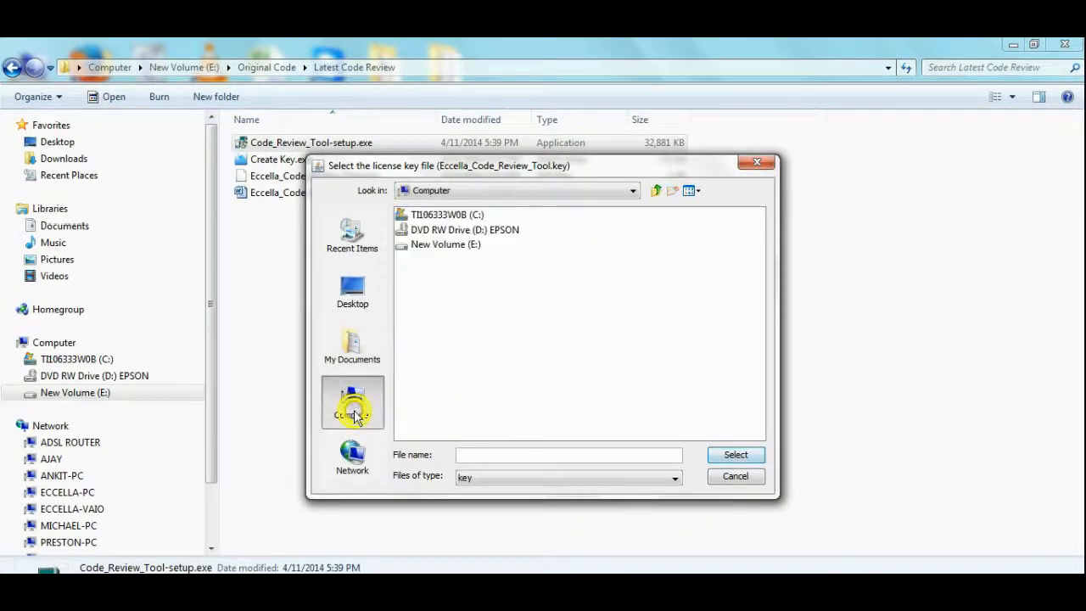
double_click(472, 248)
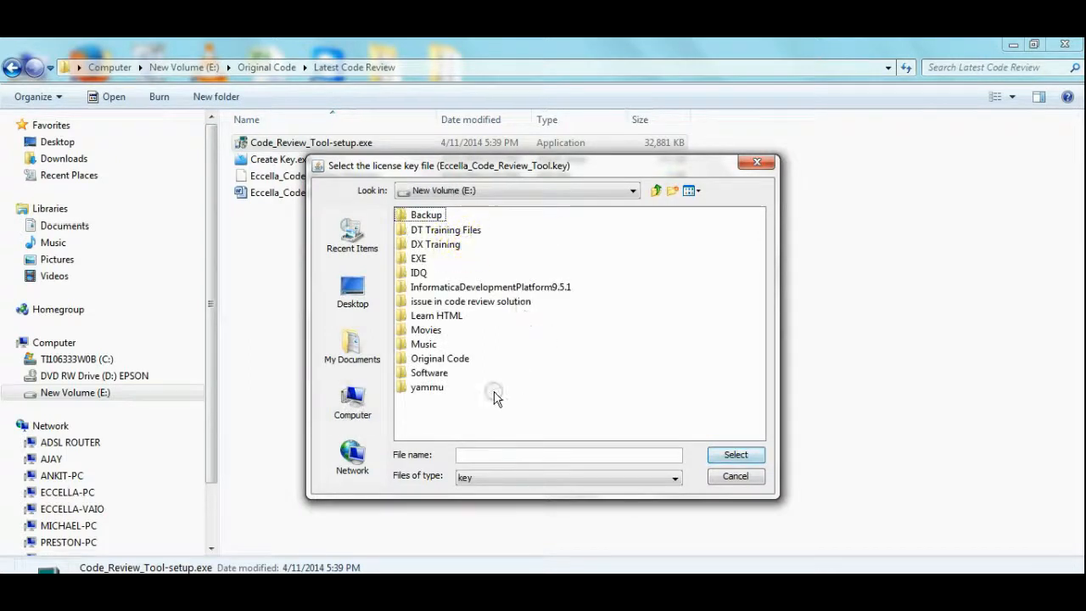
double_click(453, 361)
double_click(461, 346)
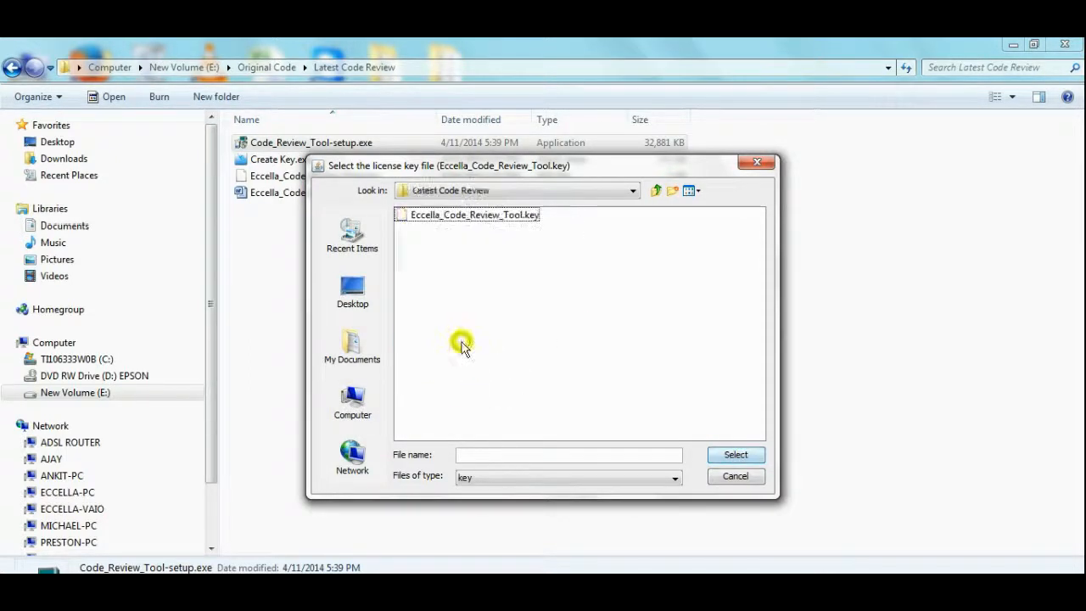
click(447, 221)
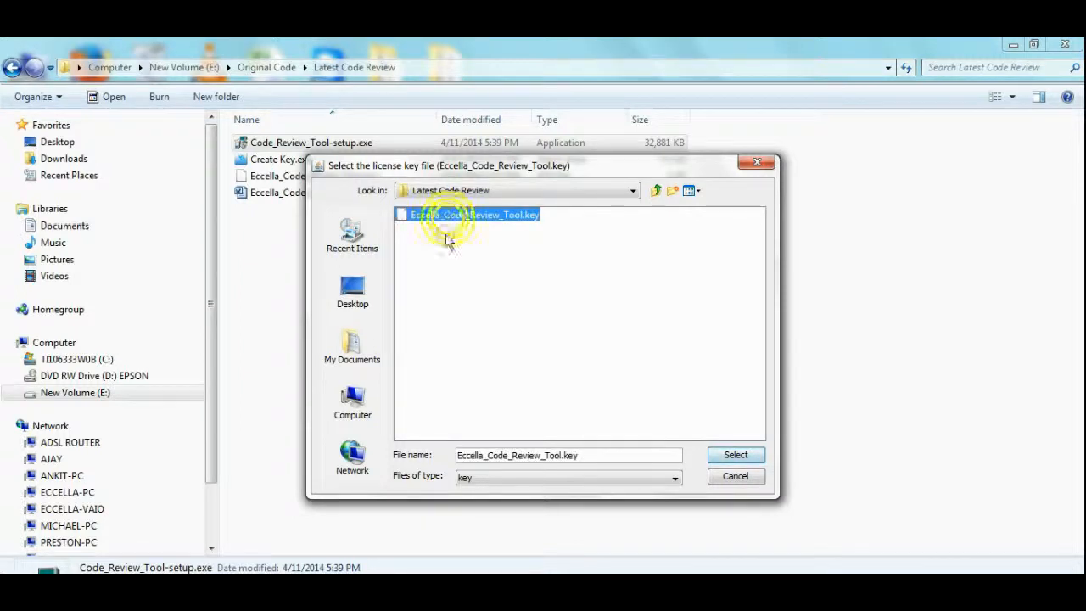
click(748, 456)
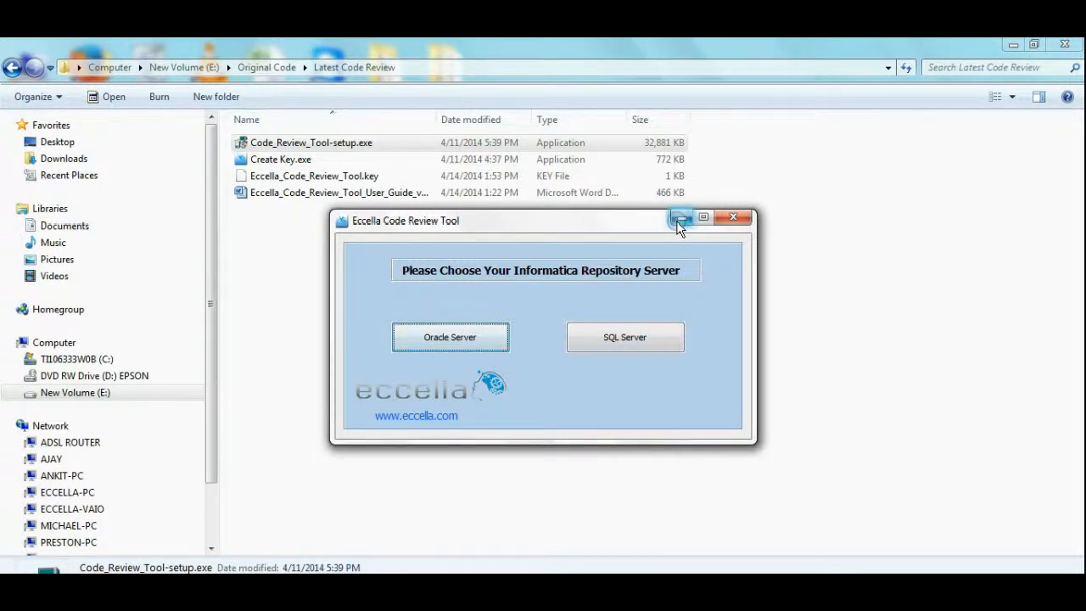
Minimize the repository server chooser and open the lib folder under C:\Eccella\Eccella Code Review Tool\v1.0 in a maximized Explorer window
click(678, 220)
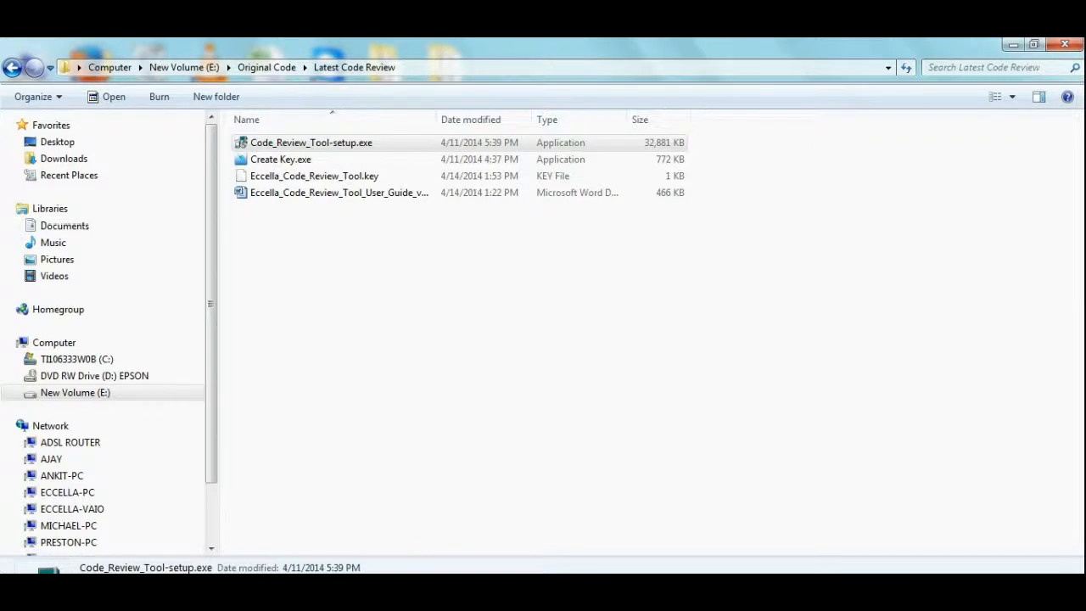
key(super)
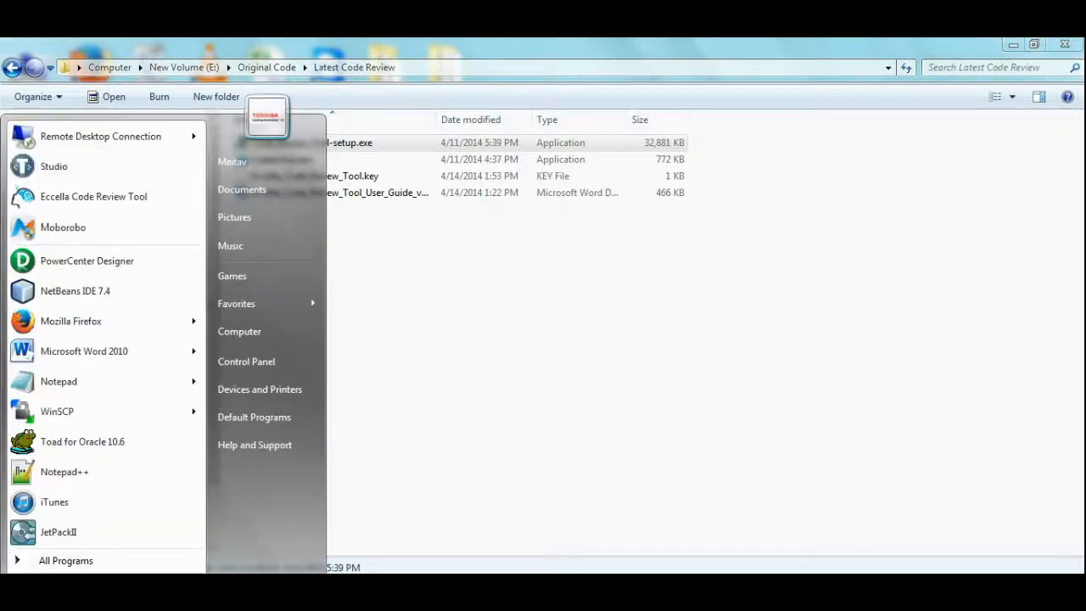
click(254, 331)
double_click(407, 194)
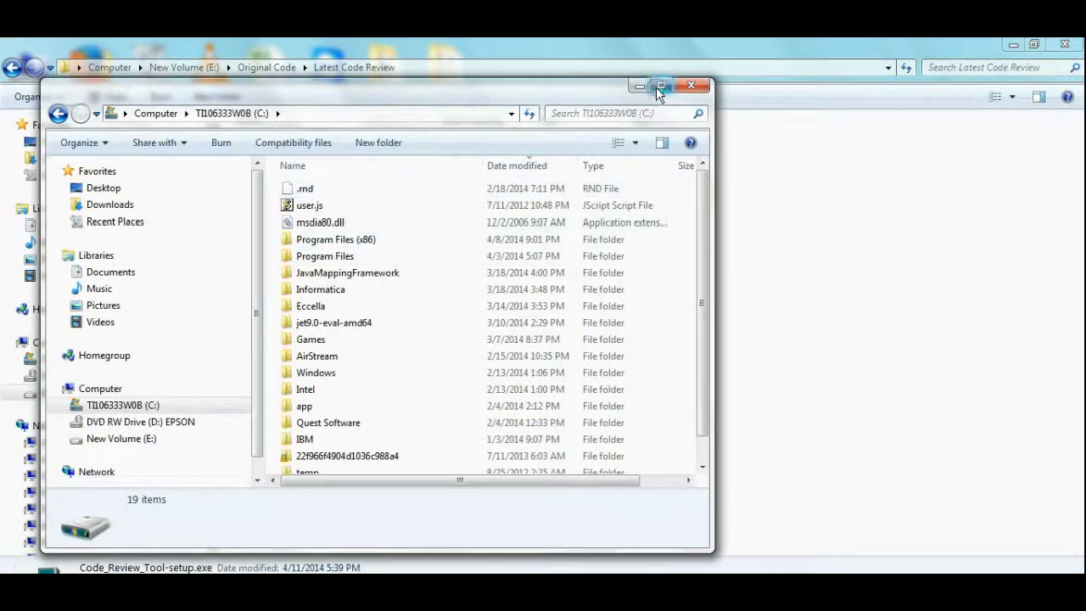
click(659, 87)
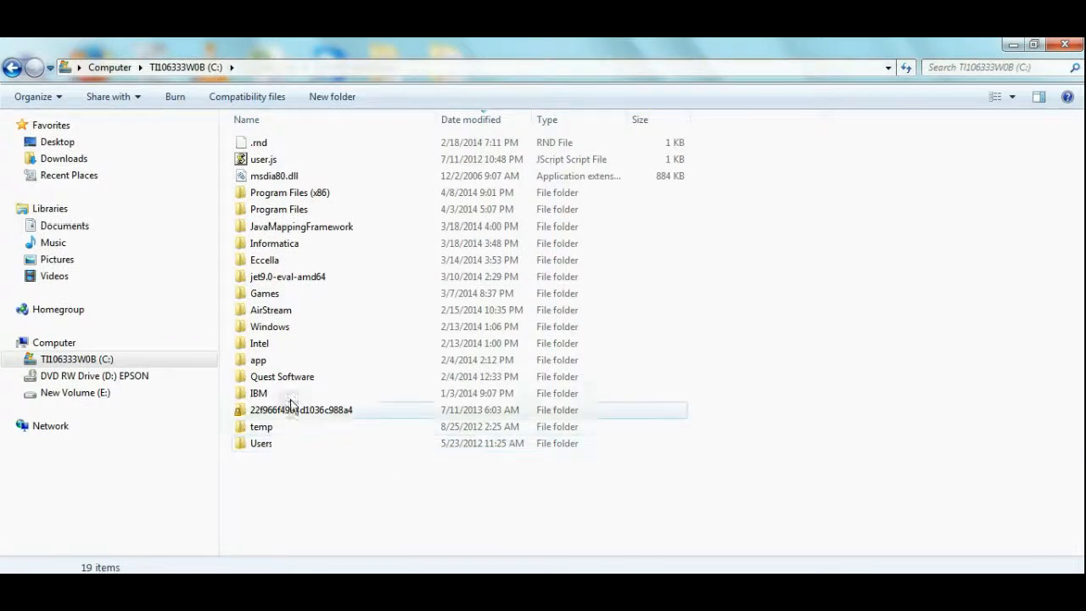
double_click(274, 262)
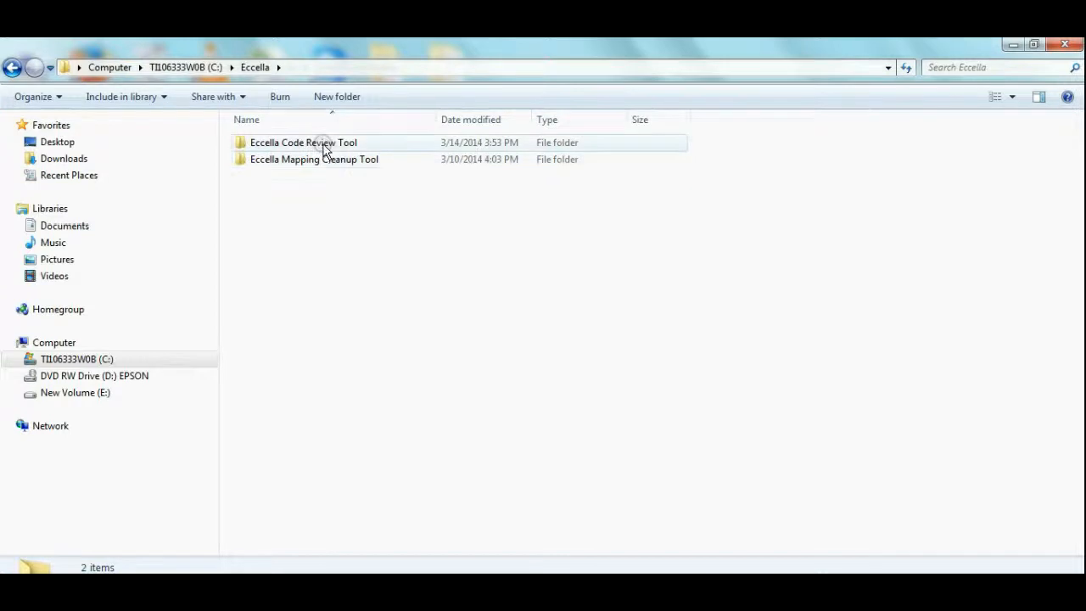
double_click(324, 149)
click(266, 149)
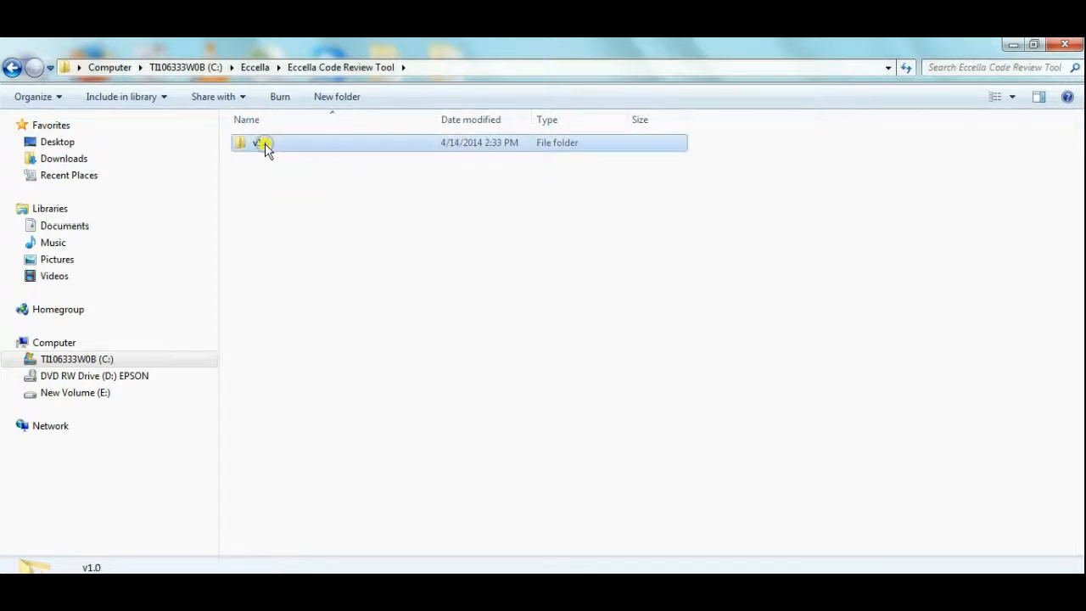
double_click(265, 150)
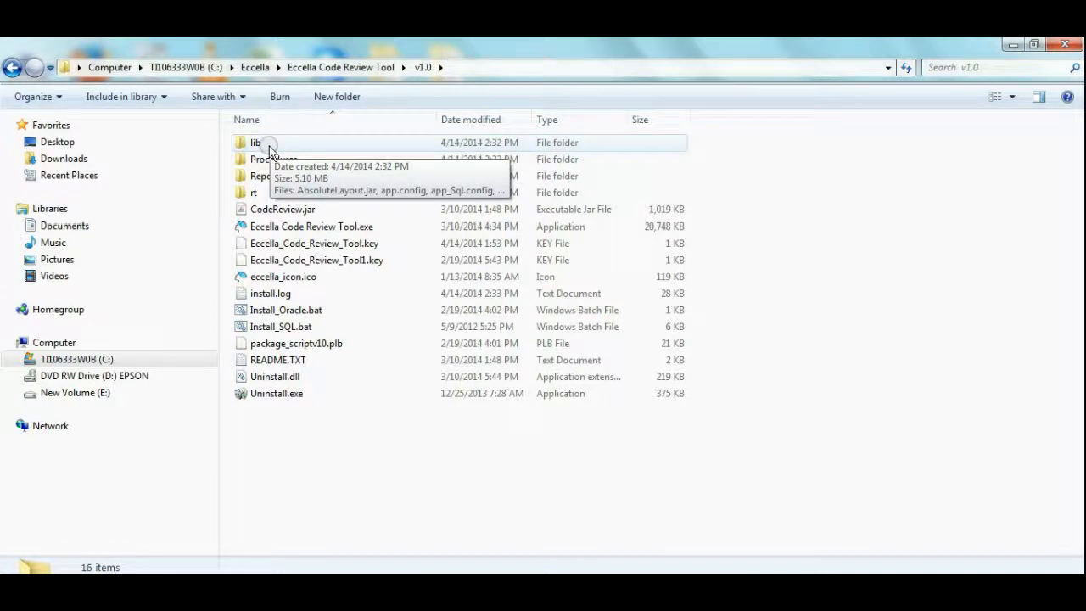
click(269, 151)
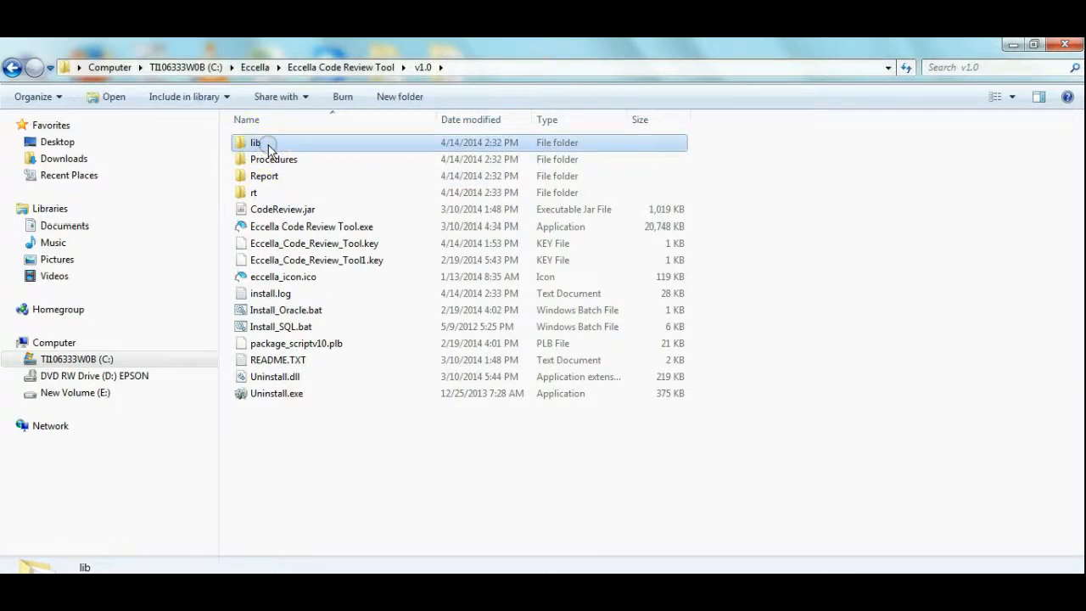
double_click(285, 148)
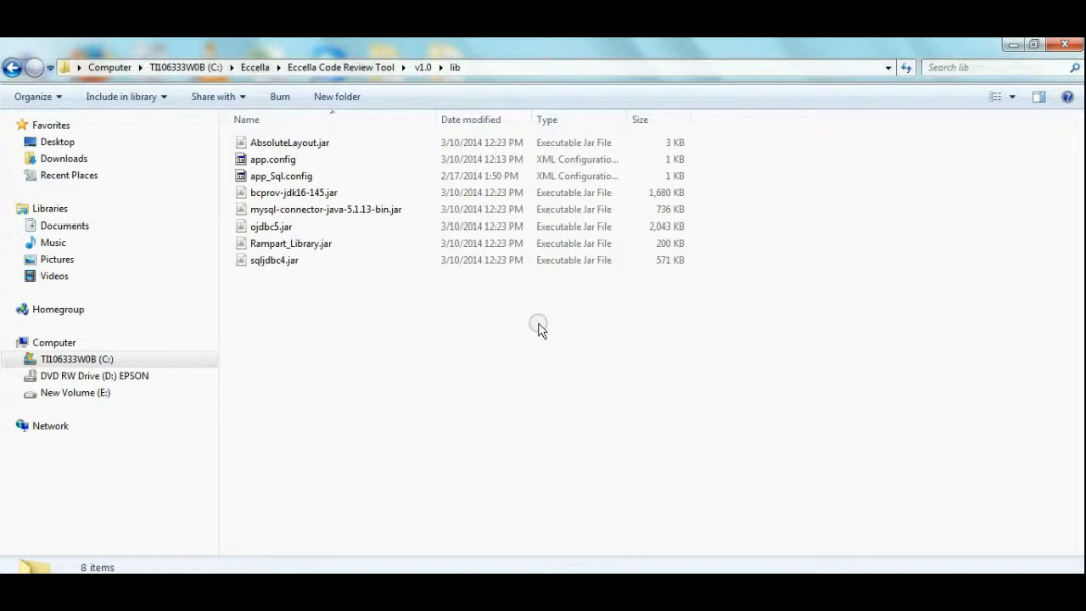
Open app.config in Notepad++, examine its user, password, SID and report path entries, and close the editor
right_click(277, 168)
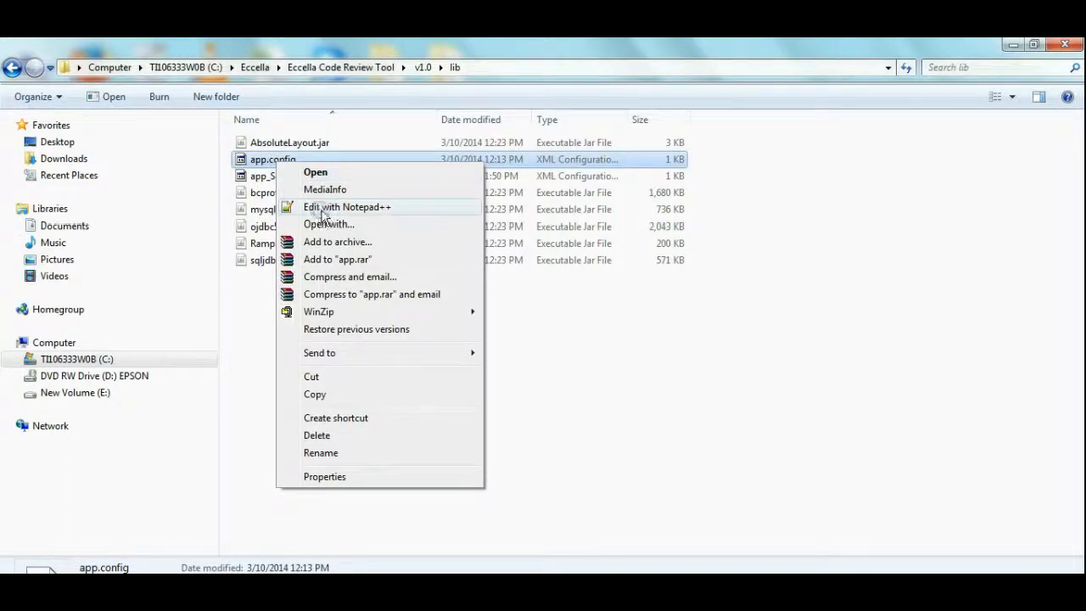
click(322, 208)
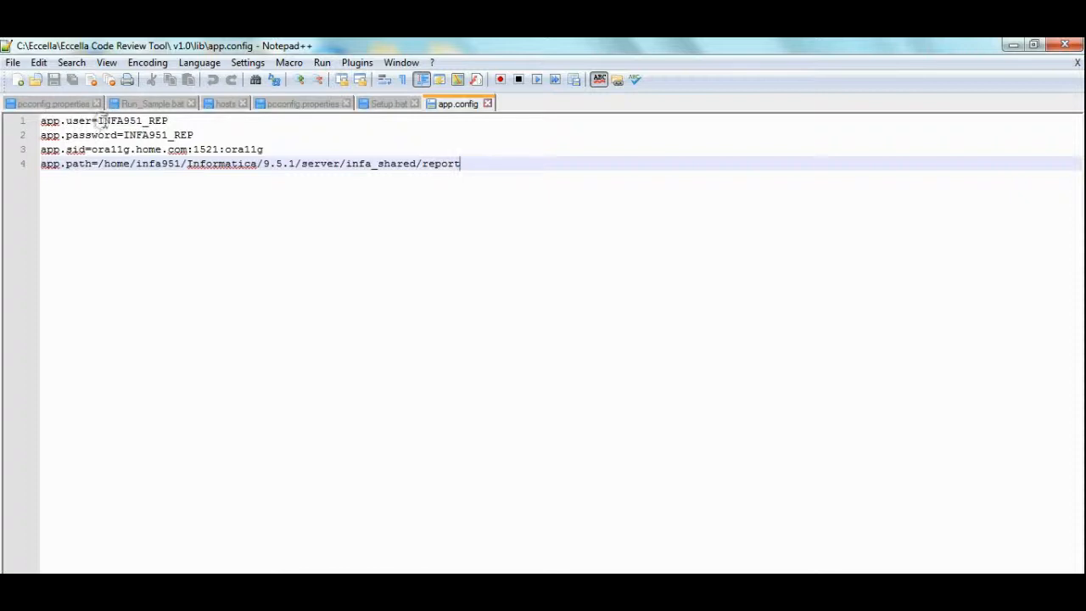
drag(100, 120, 171, 121)
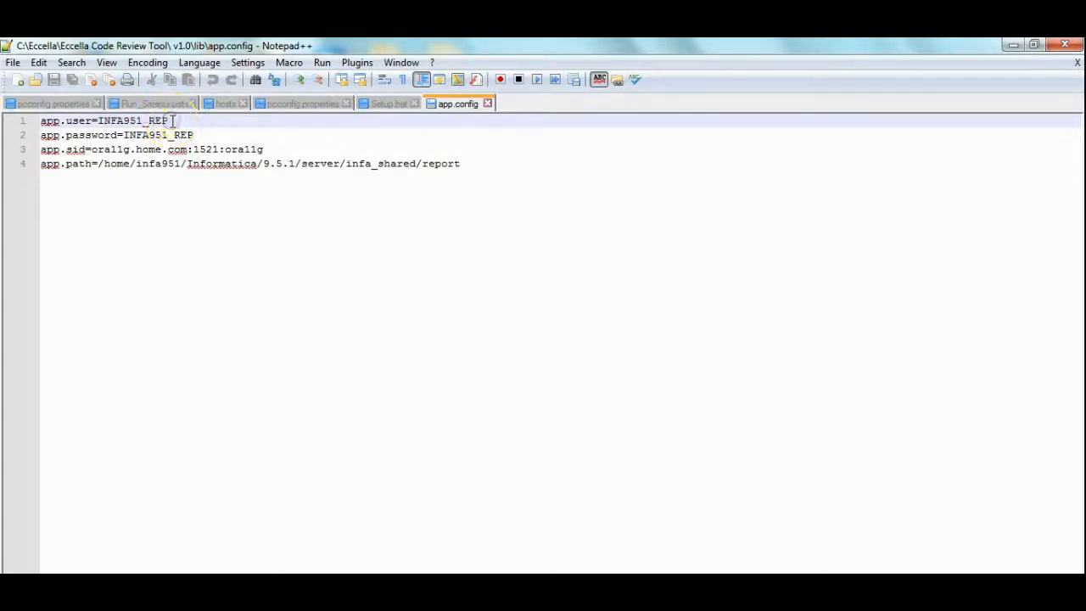
drag(124, 135, 194, 135)
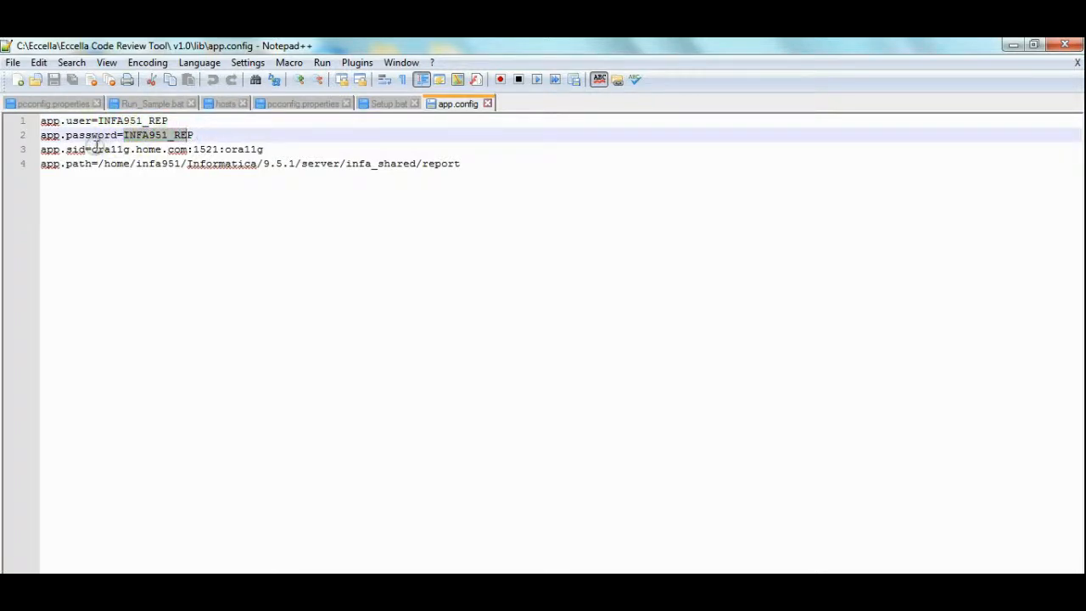
drag(92, 149, 263, 149)
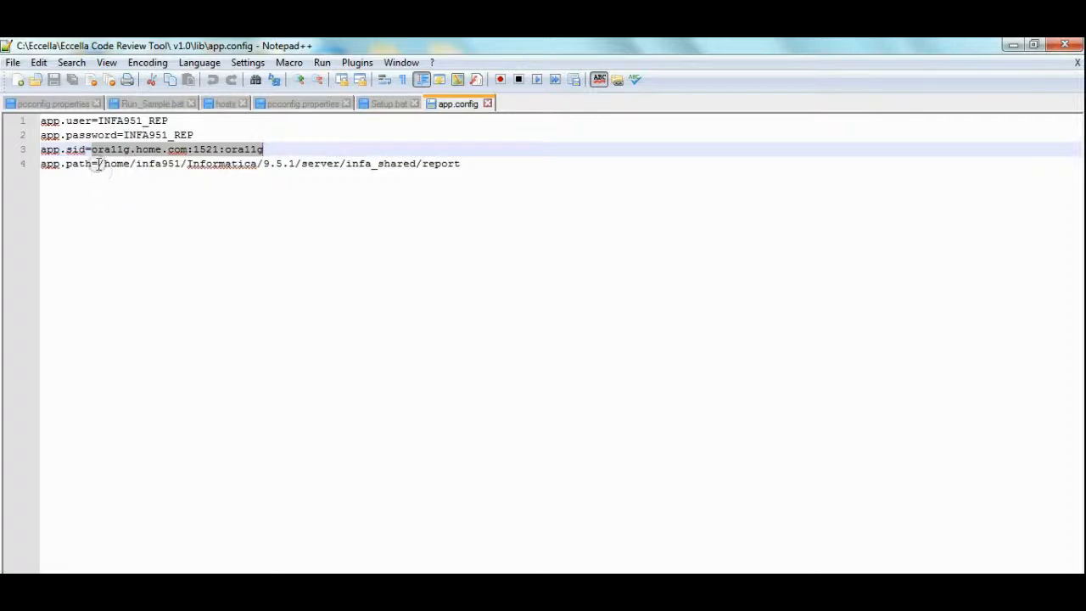
drag(98, 164, 460, 164)
drag(312, 171, 458, 167)
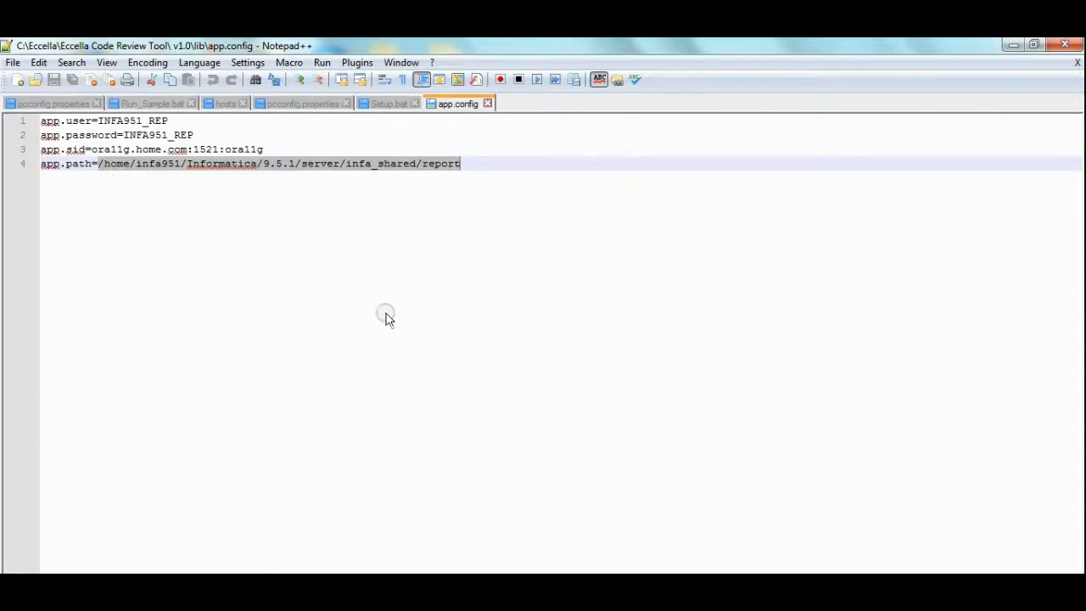
click(127, 257)
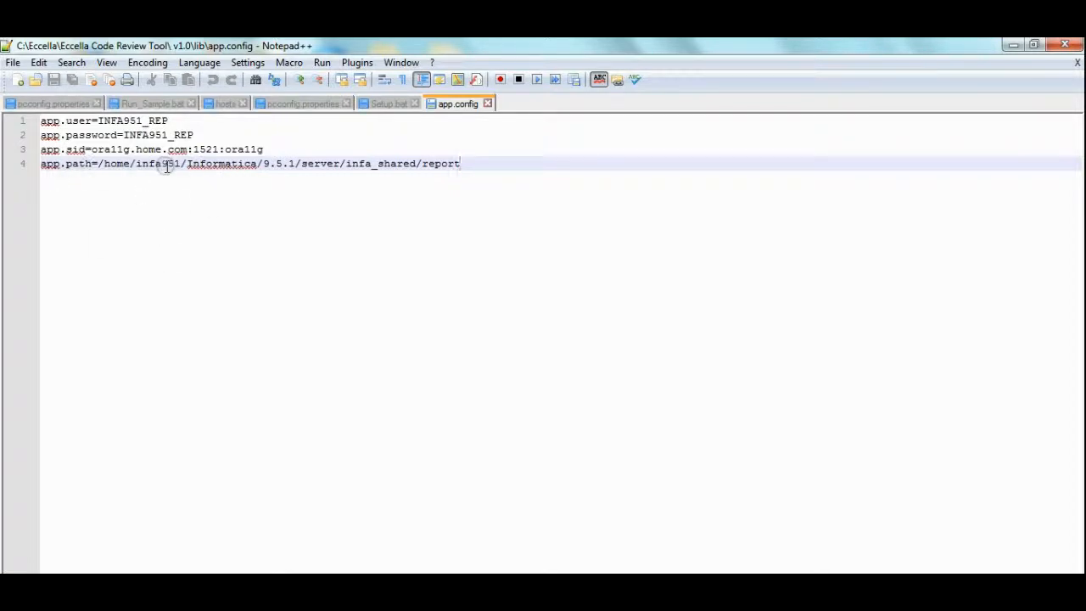
click(1070, 48)
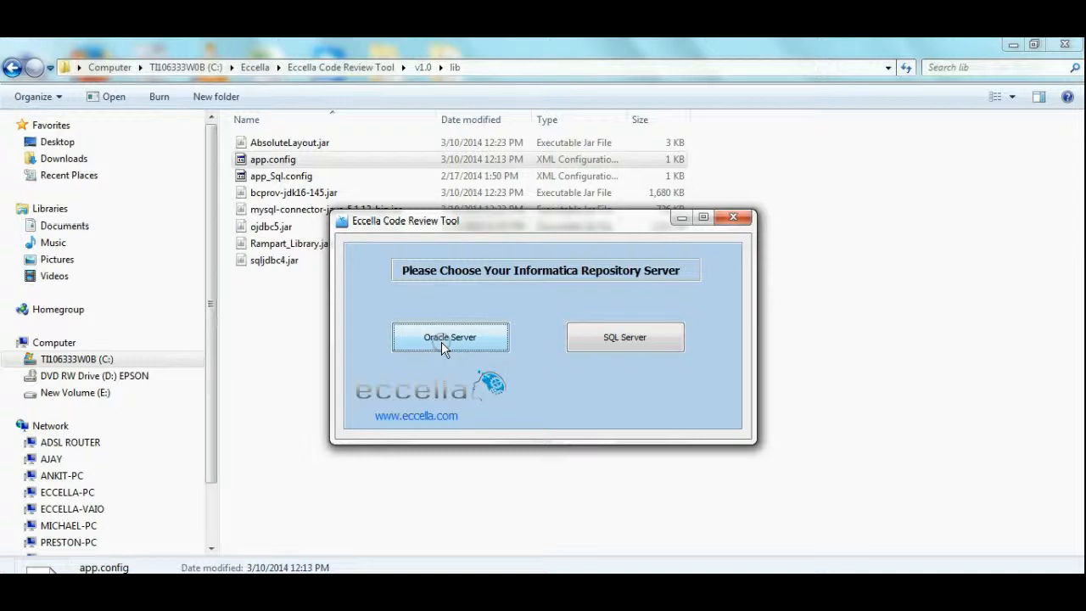
Choose Oracle Server as the Informatica repository server and install the package with the prefilled connection details, agreeing to install it anyway
click(441, 342)
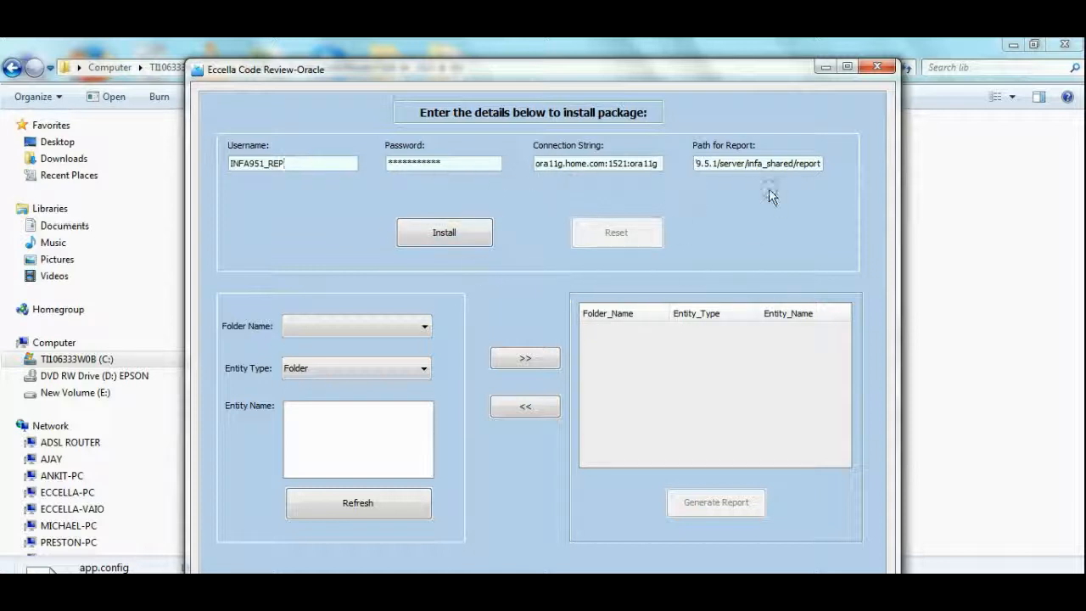
click(462, 237)
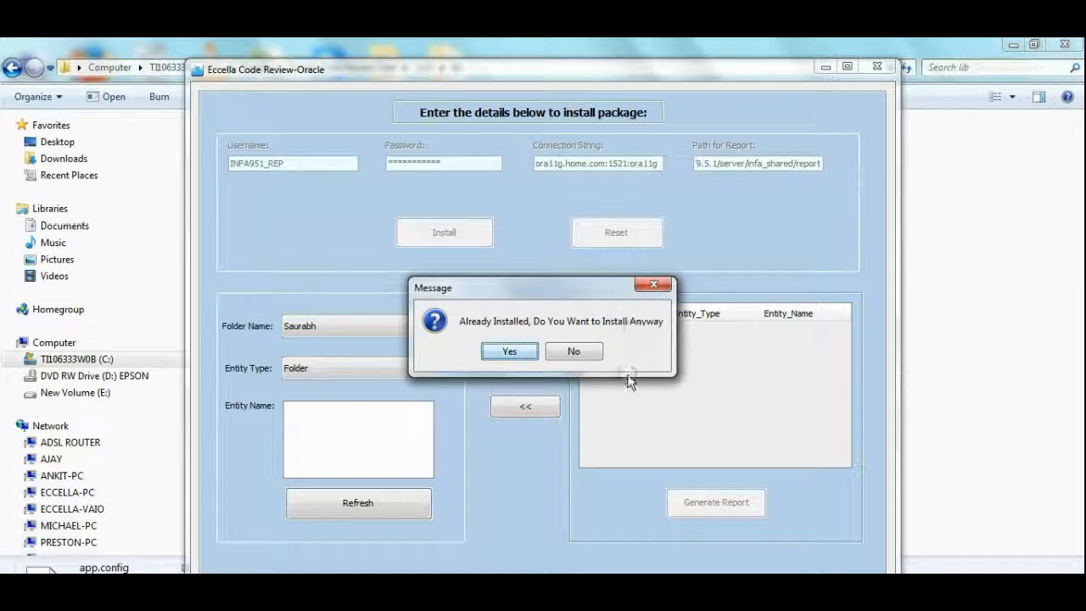
click(506, 352)
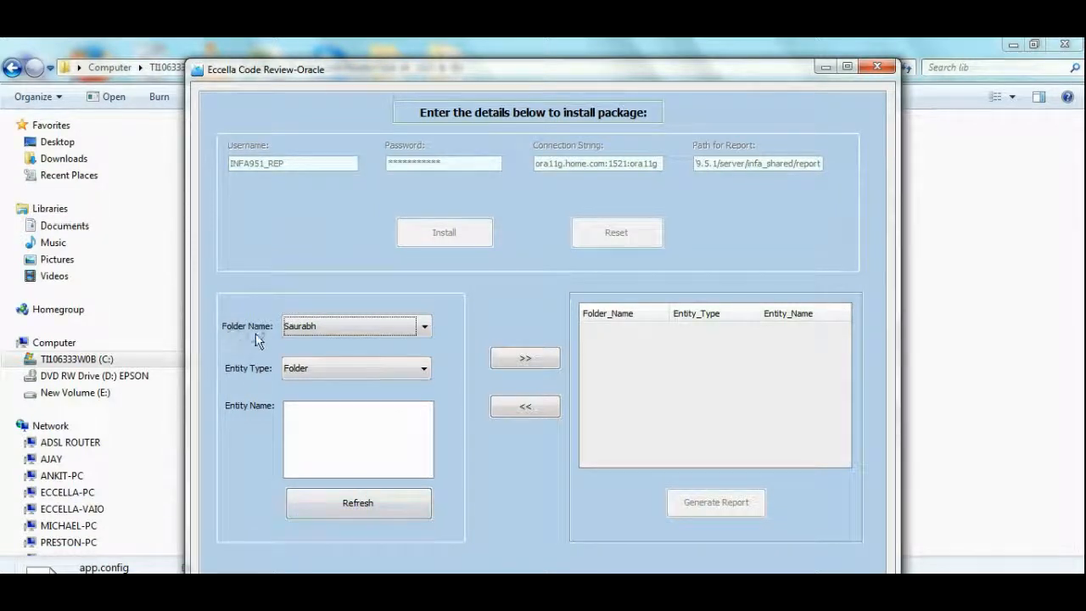
Browse the available repository folders and choose the second one as the folder to review
click(415, 334)
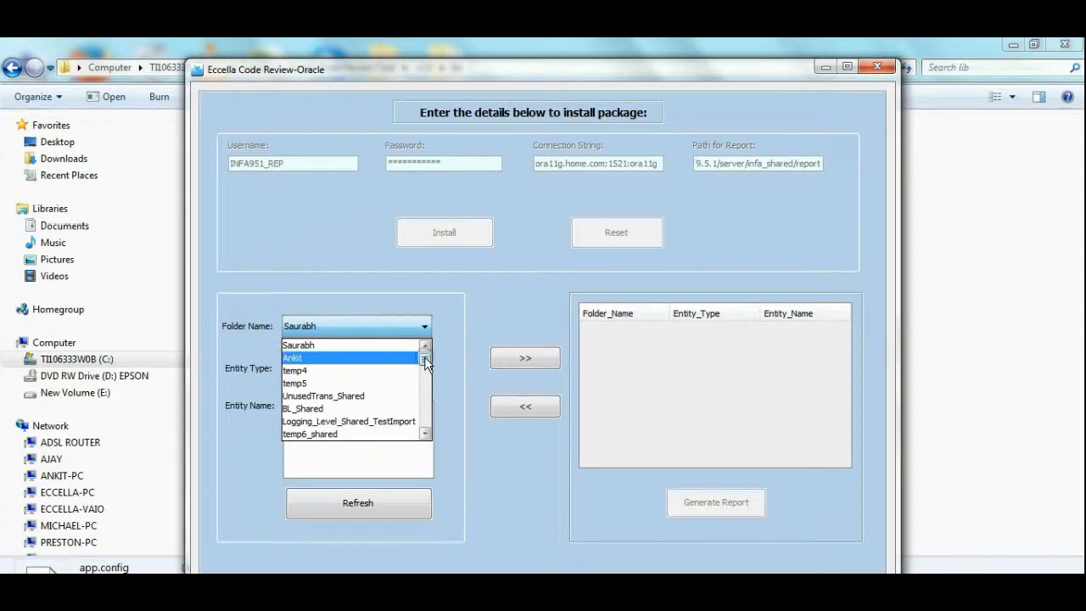
drag(424, 356, 480, 461)
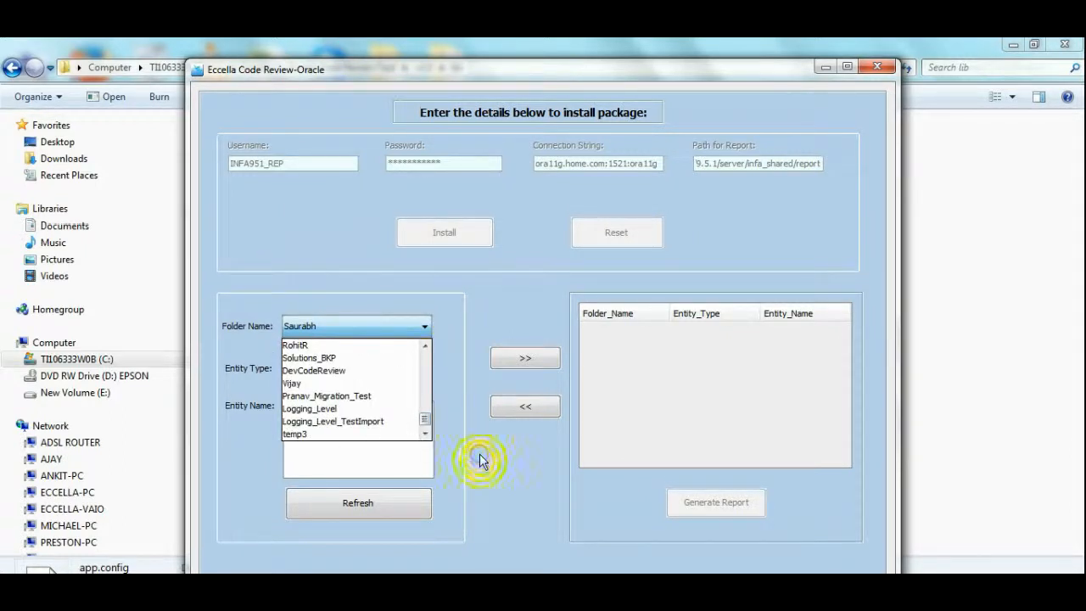
click(436, 406)
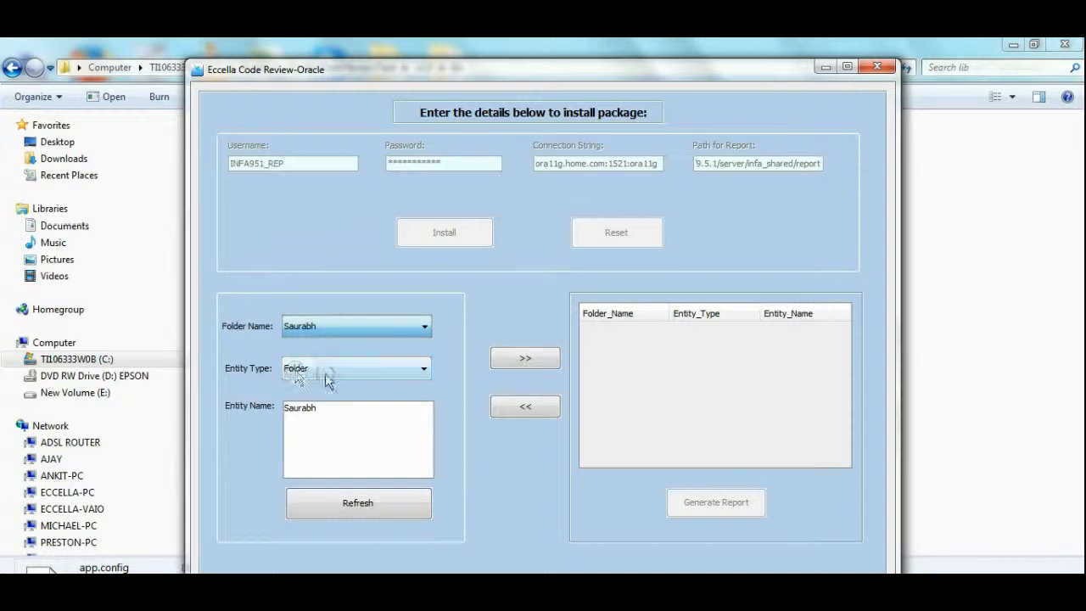
click(422, 331)
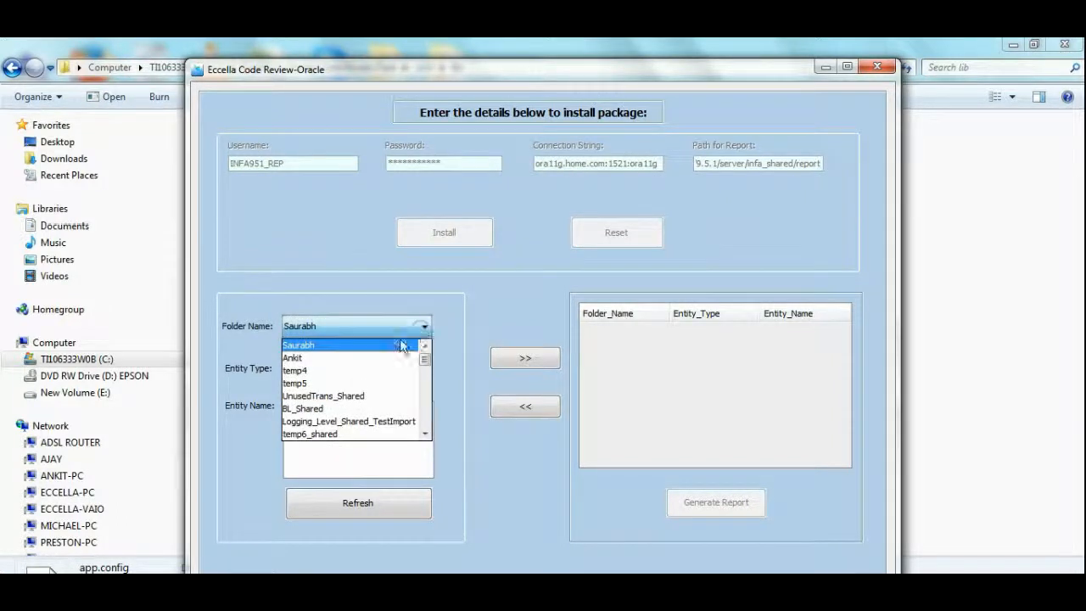
click(297, 360)
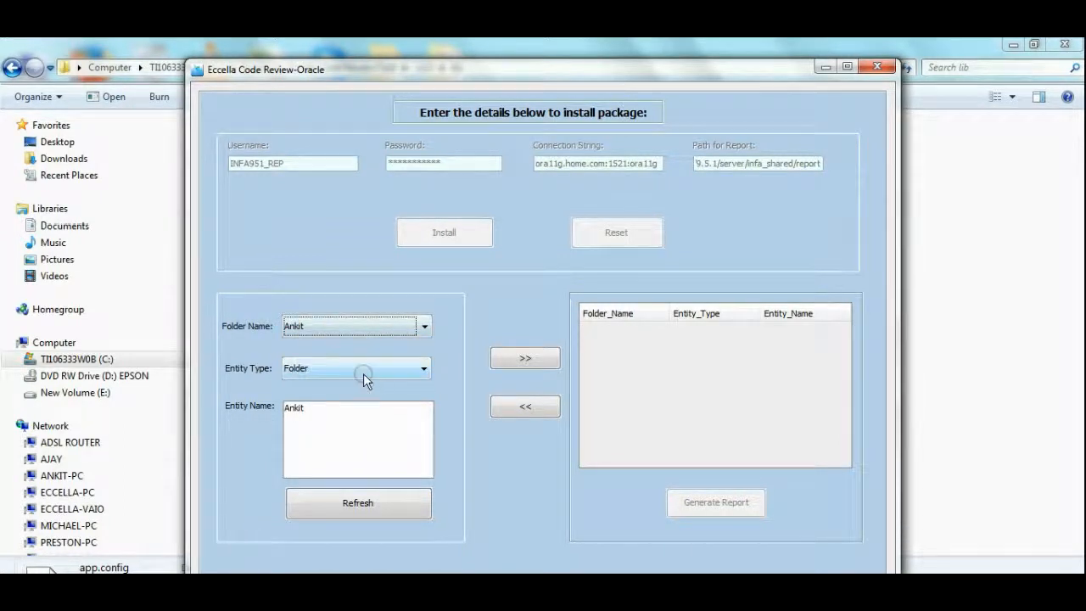
Set the entity type to Mapping and add m_Automated_Mapping_Stage1 to the list of entities for the report
click(418, 373)
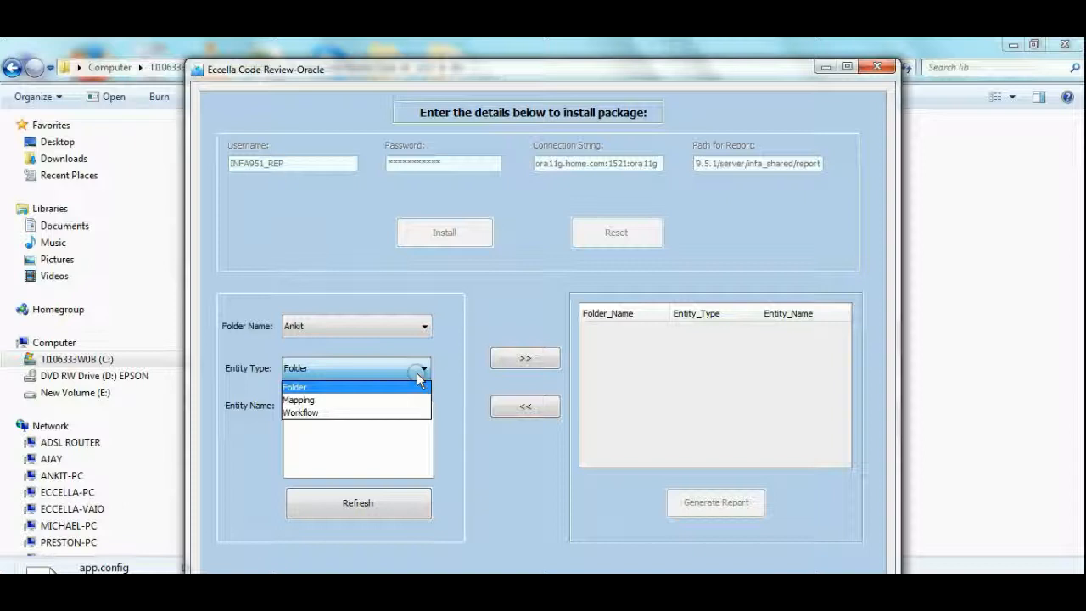
click(327, 400)
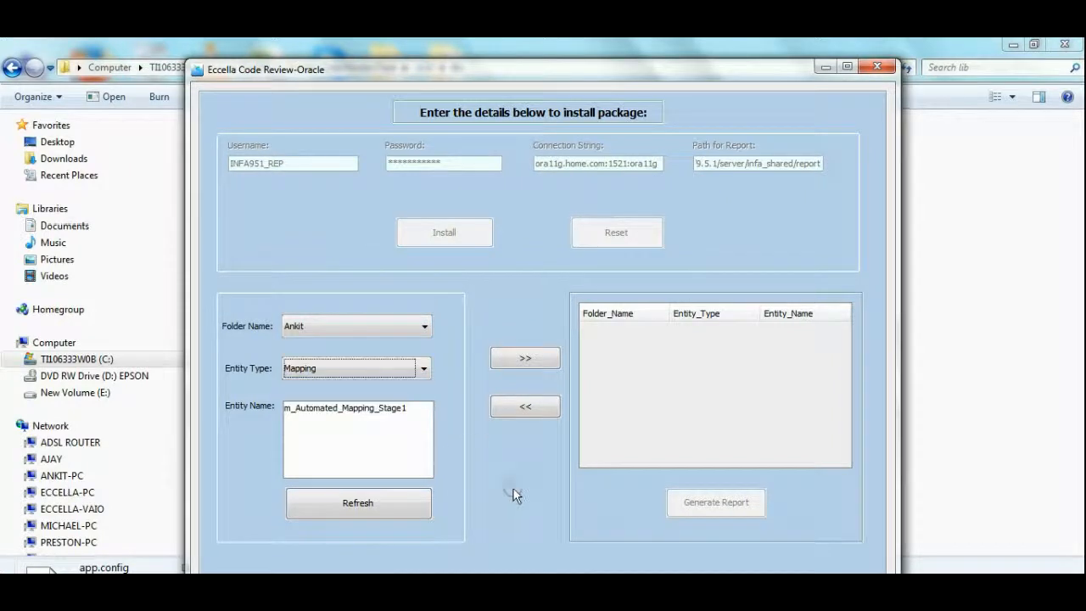
click(316, 408)
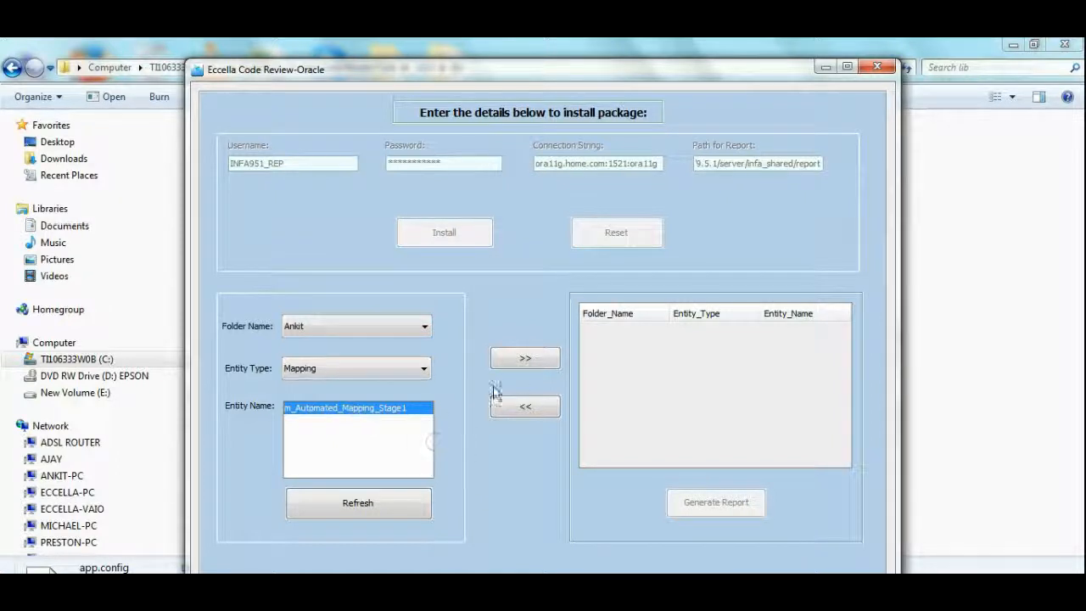
click(509, 363)
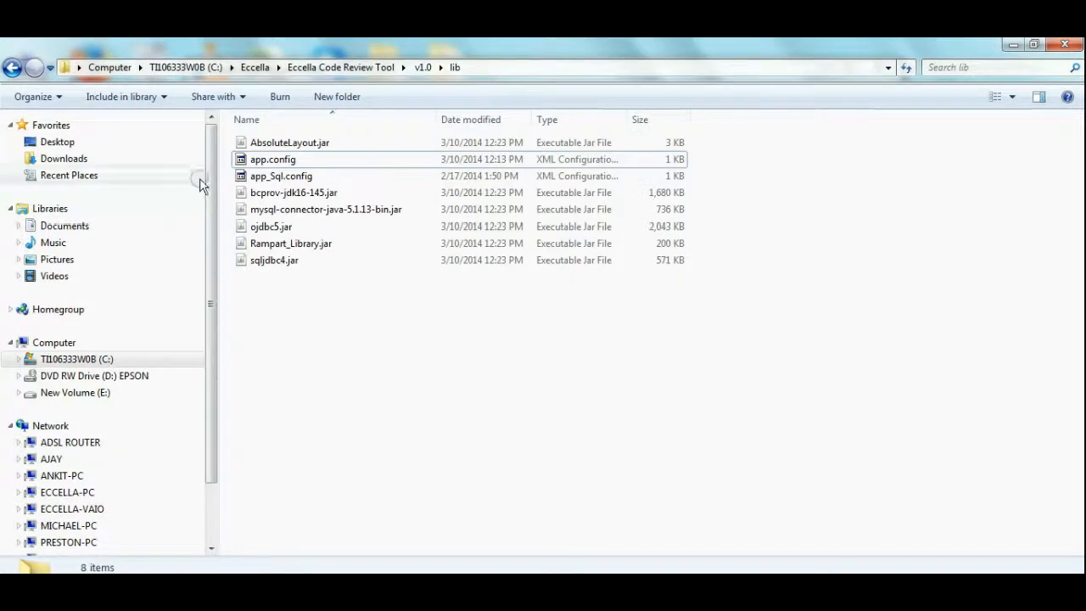
Open the Report folder under Eccella Code Review Tool\v1.0 in Explorer and delete all the old report files
click(374, 69)
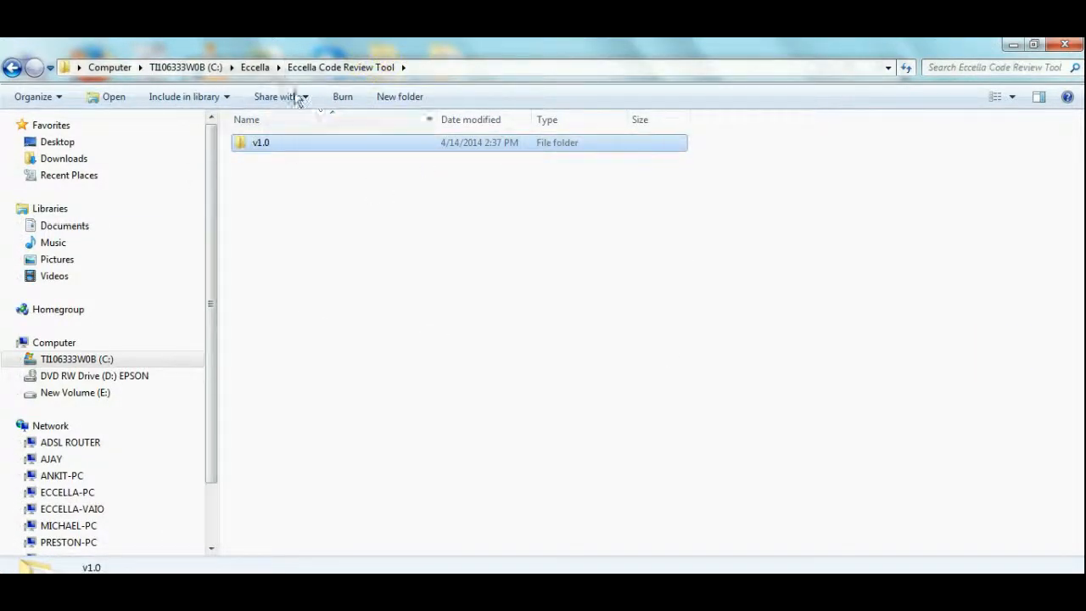
double_click(274, 148)
double_click(266, 175)
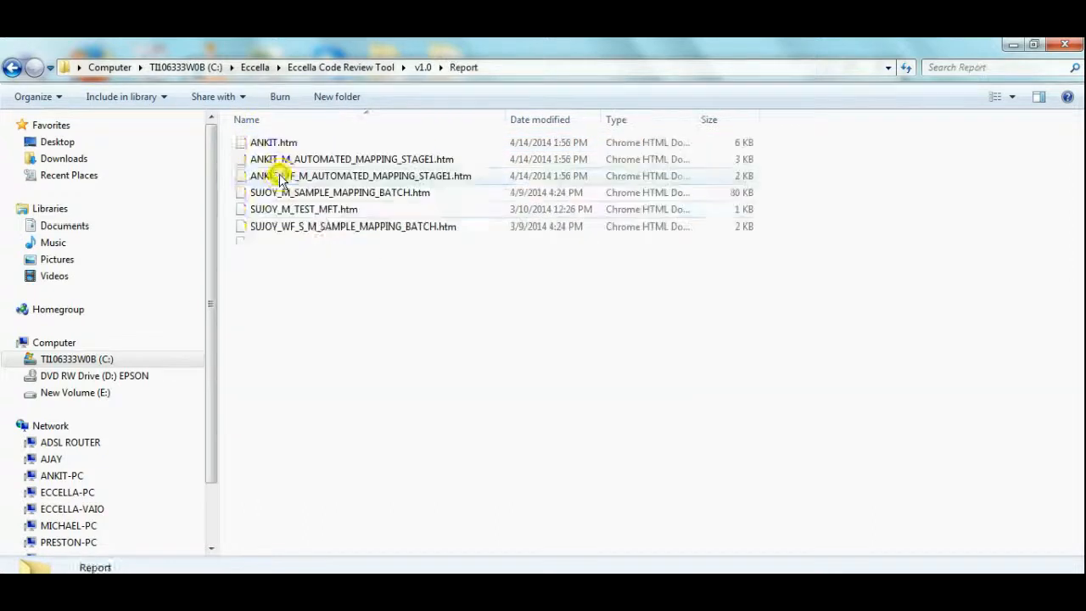
key(ctrl+a)
key(Delete)
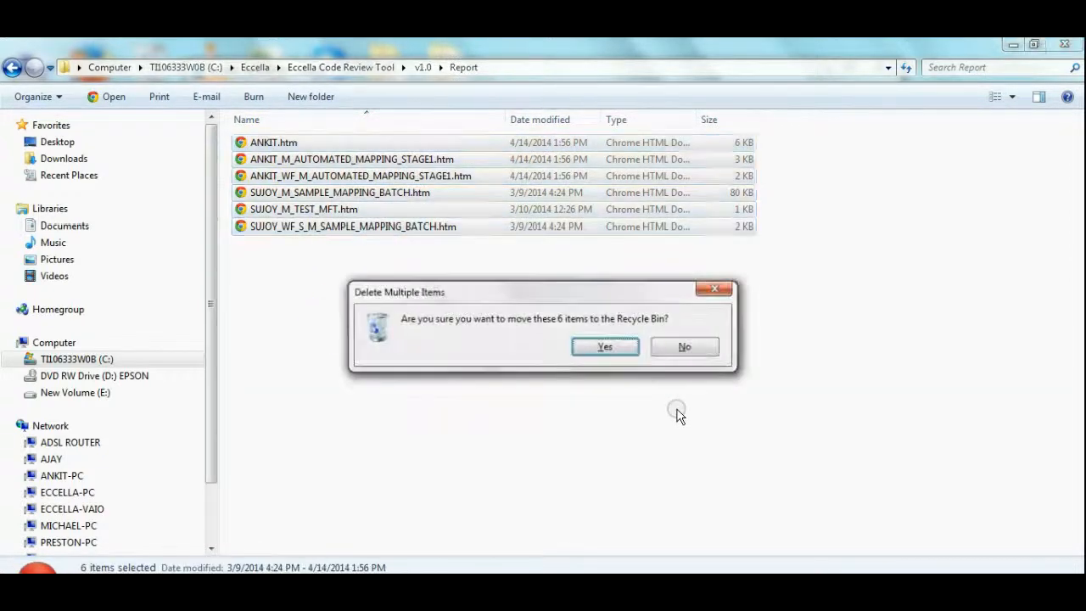
key(Return)
Switch back to the Eccella Code Review window and generate the report for the listed mapping, acknowledging the completion dialog
key(alt+Tab)
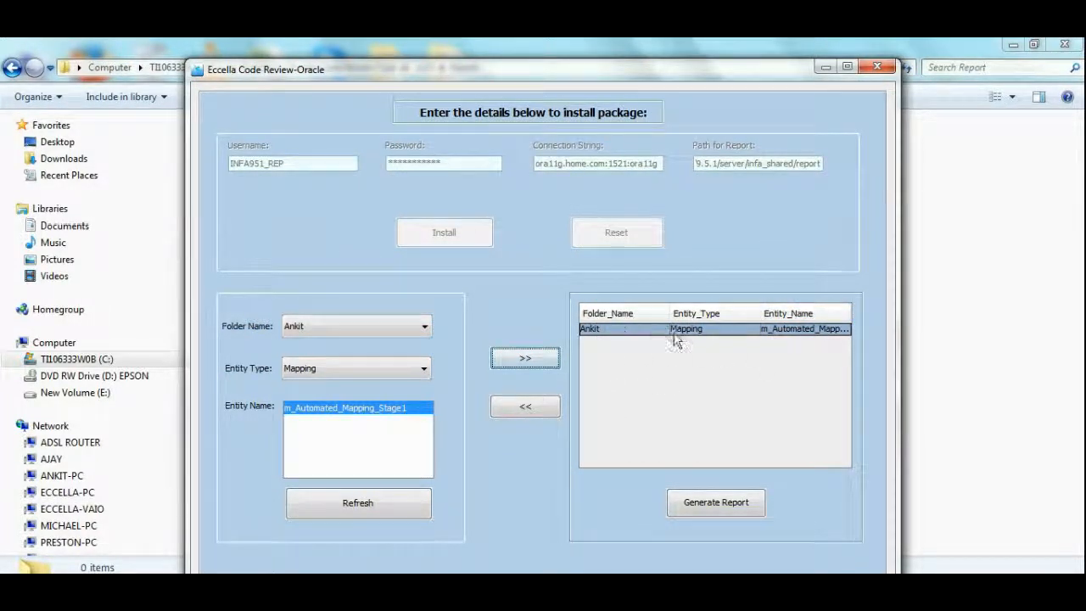
click(716, 507)
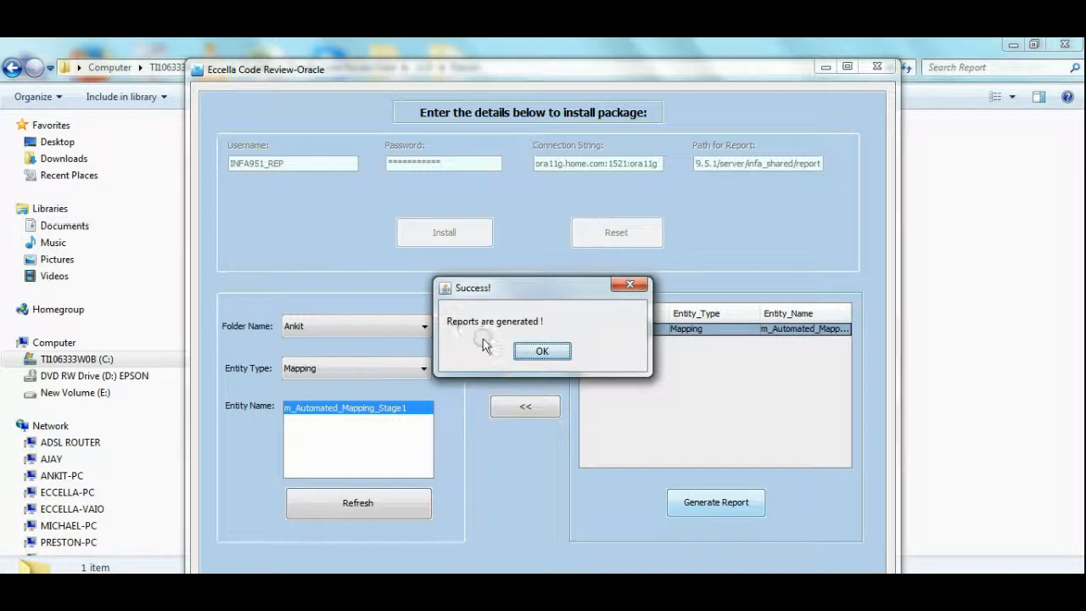
click(542, 354)
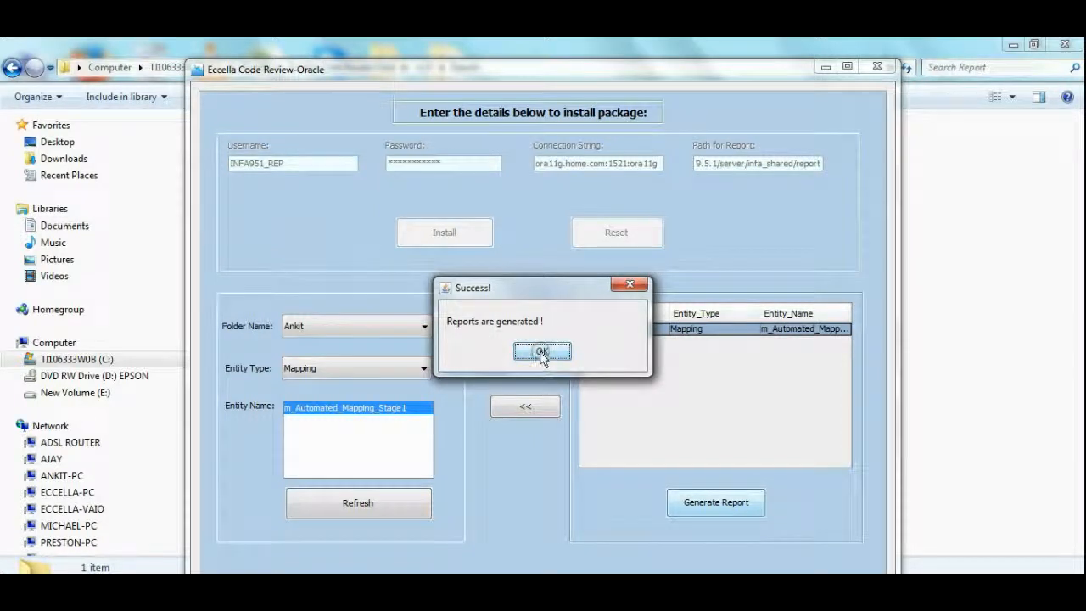
Minimize the review tool and browse from the C: drive to Eccella\Eccella Code Review Tool\v1.0\Report
click(826, 67)
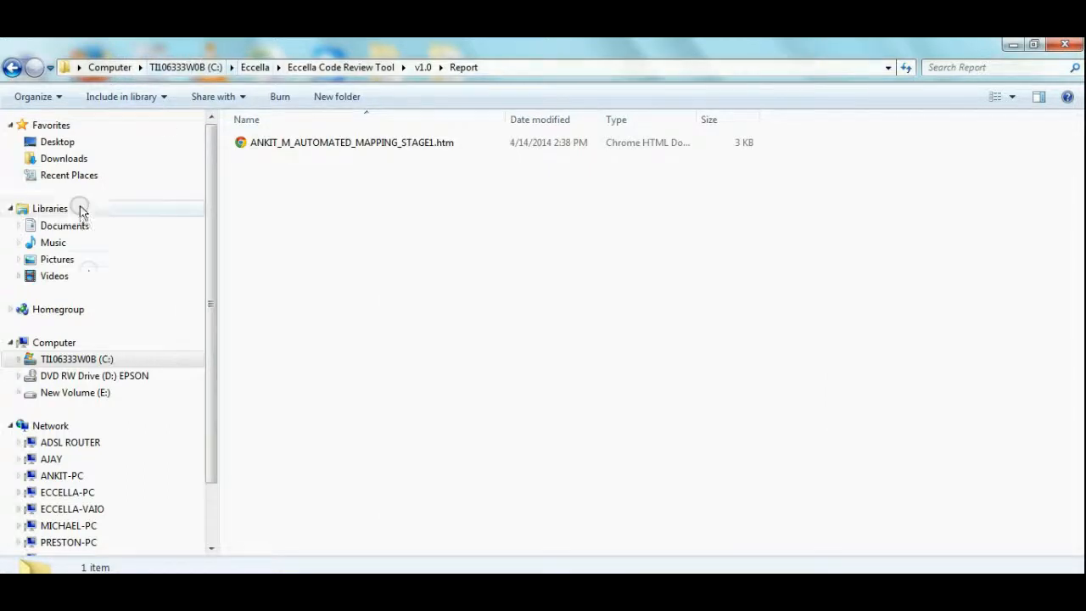
click(95, 363)
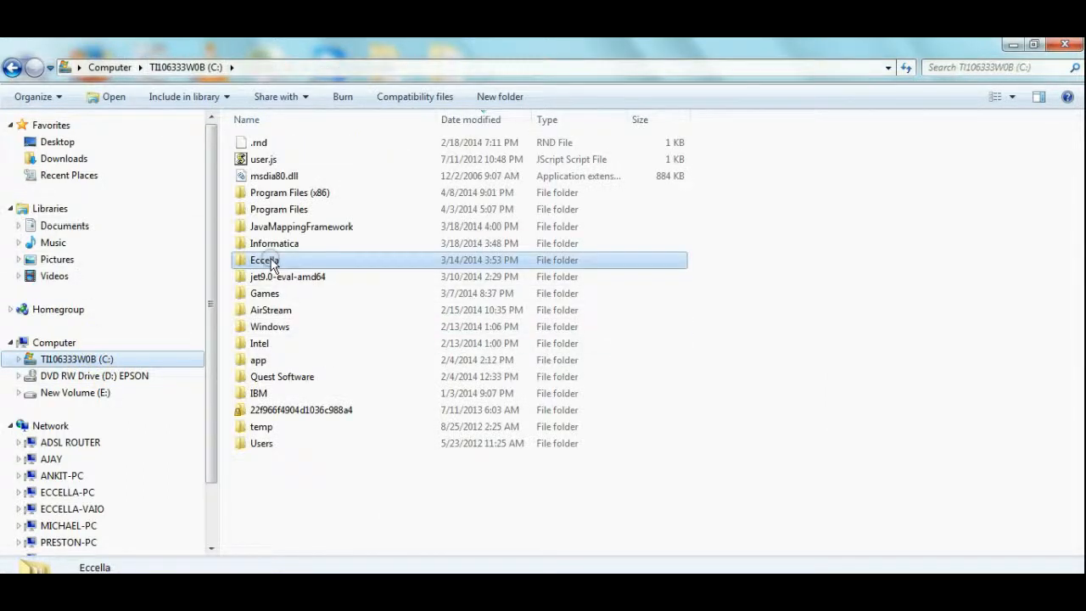
double_click(268, 260)
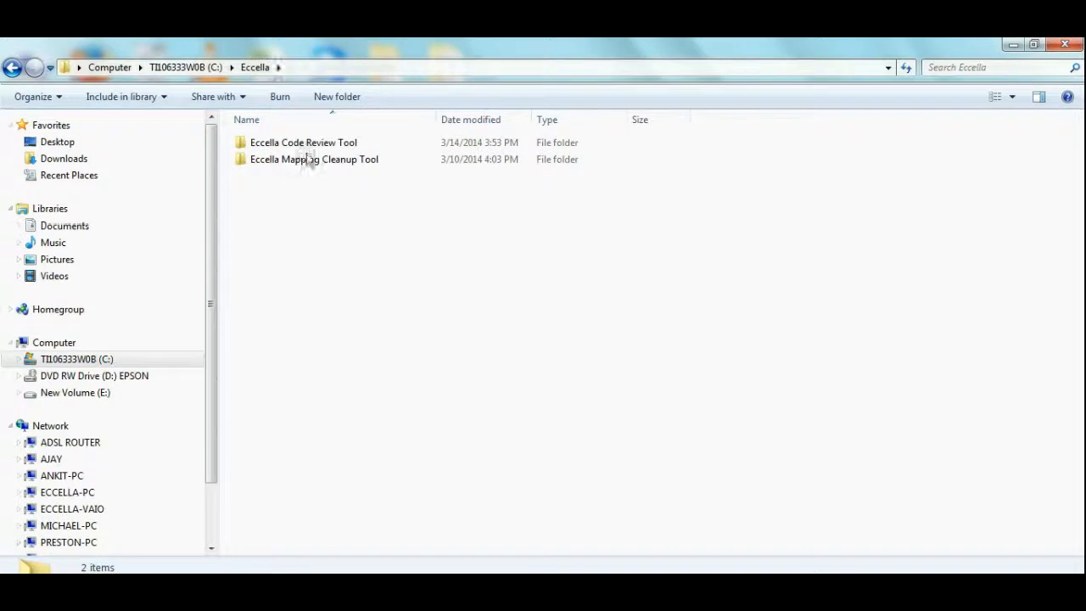
double_click(307, 145)
double_click(270, 144)
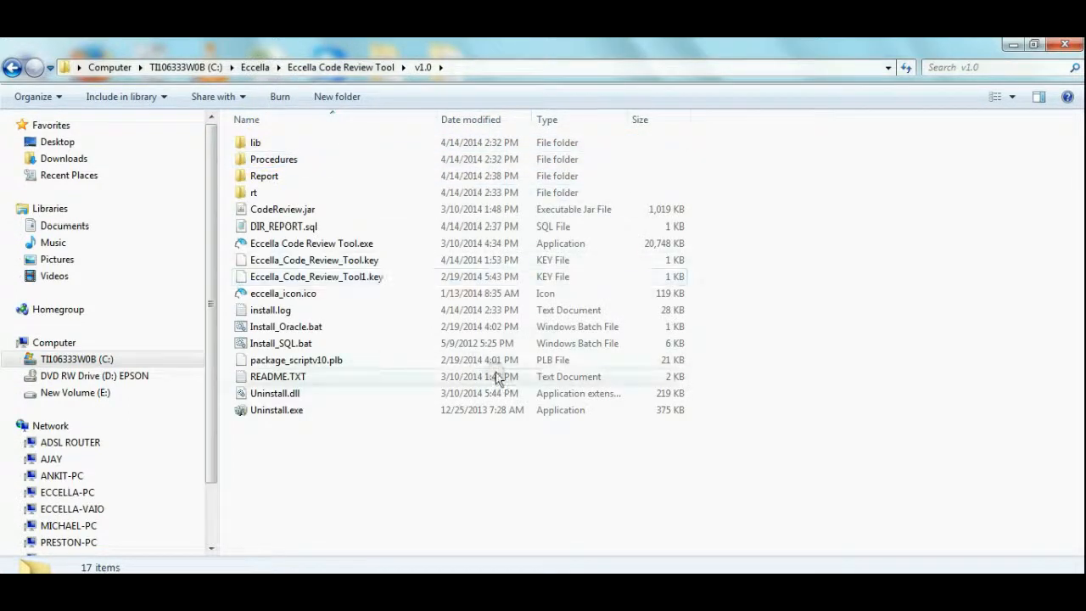
double_click(279, 183)
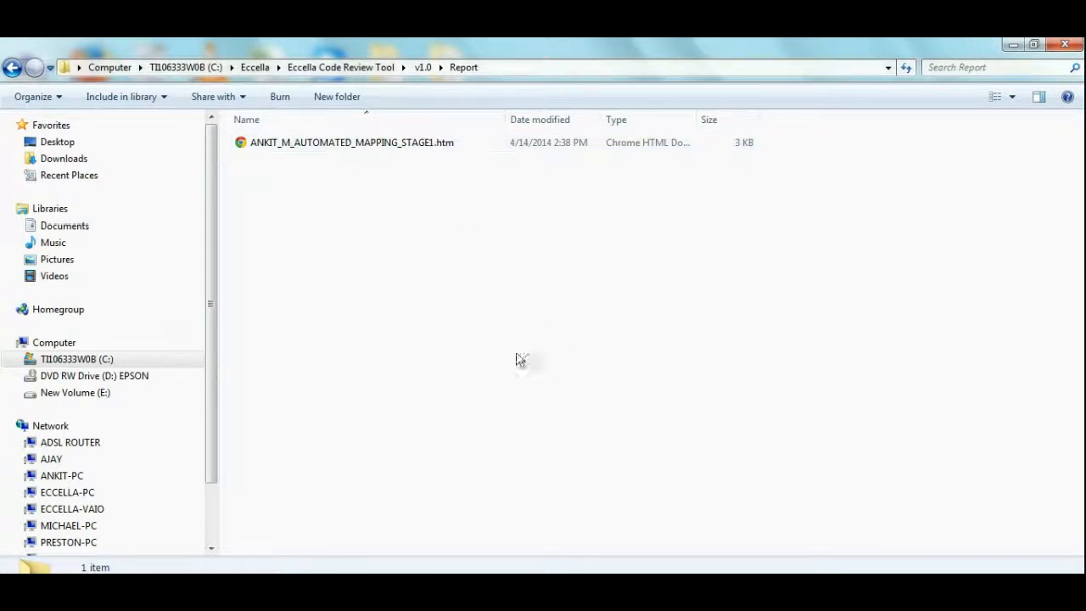
Open the generated M_AUTOMATED_MAPPING_STAGE1 report in Chrome, examine its review sections, then close the report and minimize the browser
double_click(356, 146)
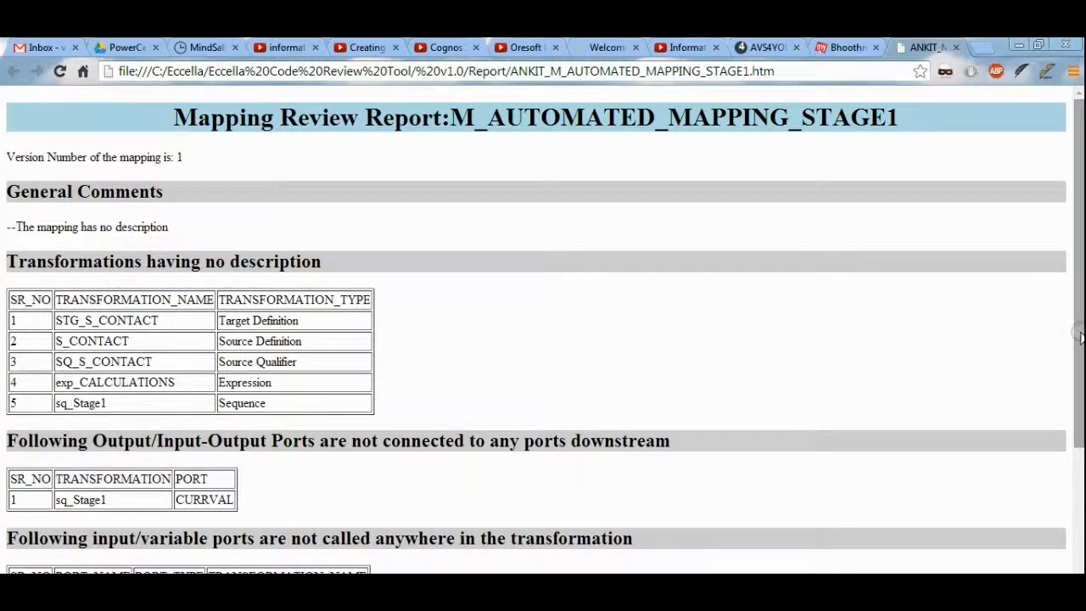
drag(1079, 337, 1067, 534)
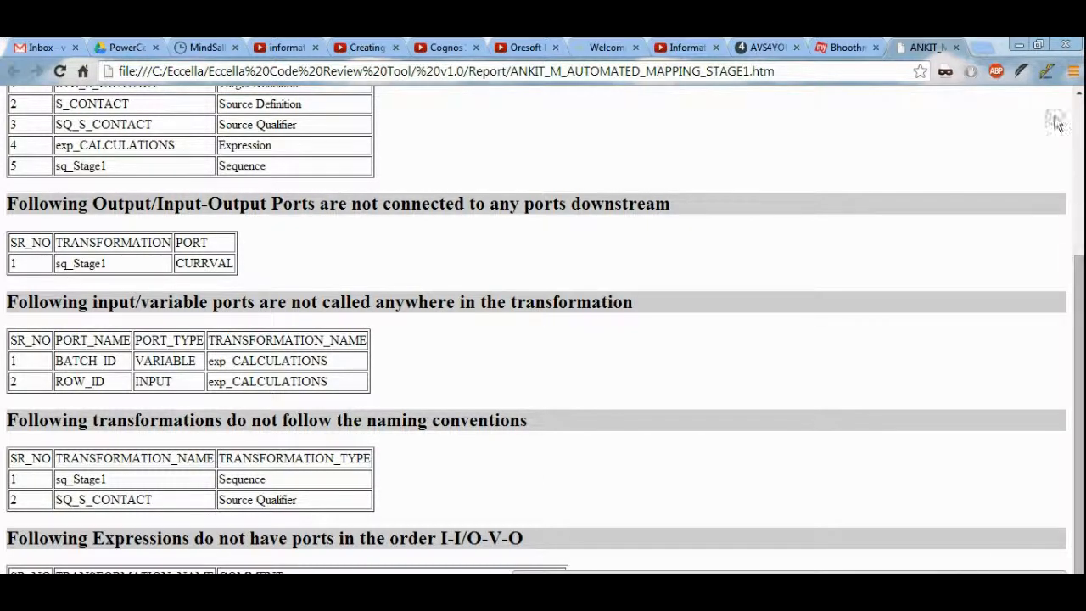
click(958, 49)
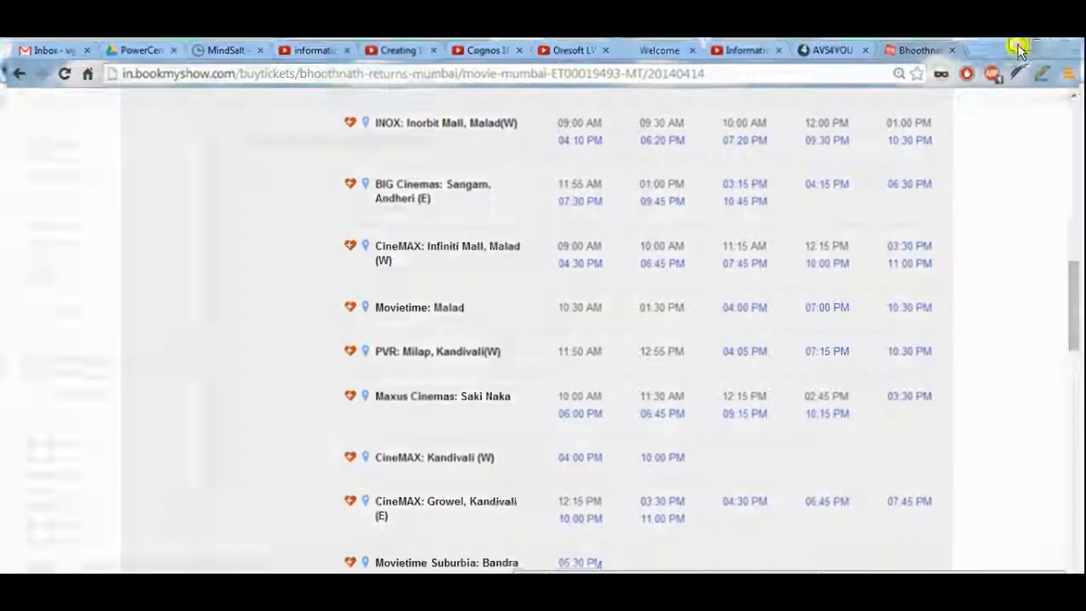
click(1017, 44)
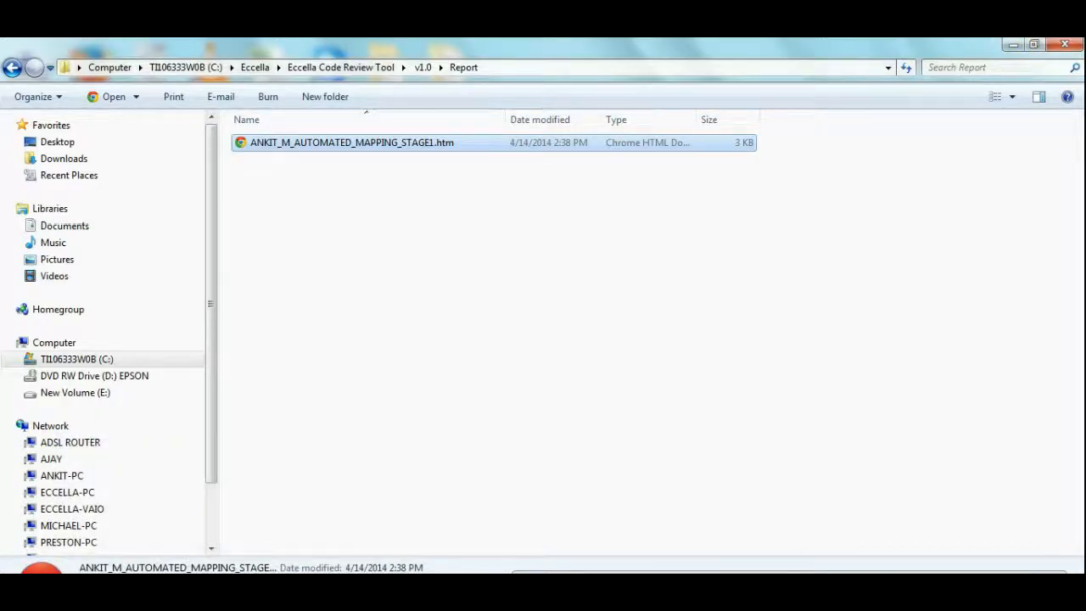
Return to the Eccella Code Review window, set the entity type to Workflow and select wf_m_Automated_Mapping_Stage1
click(803, 566)
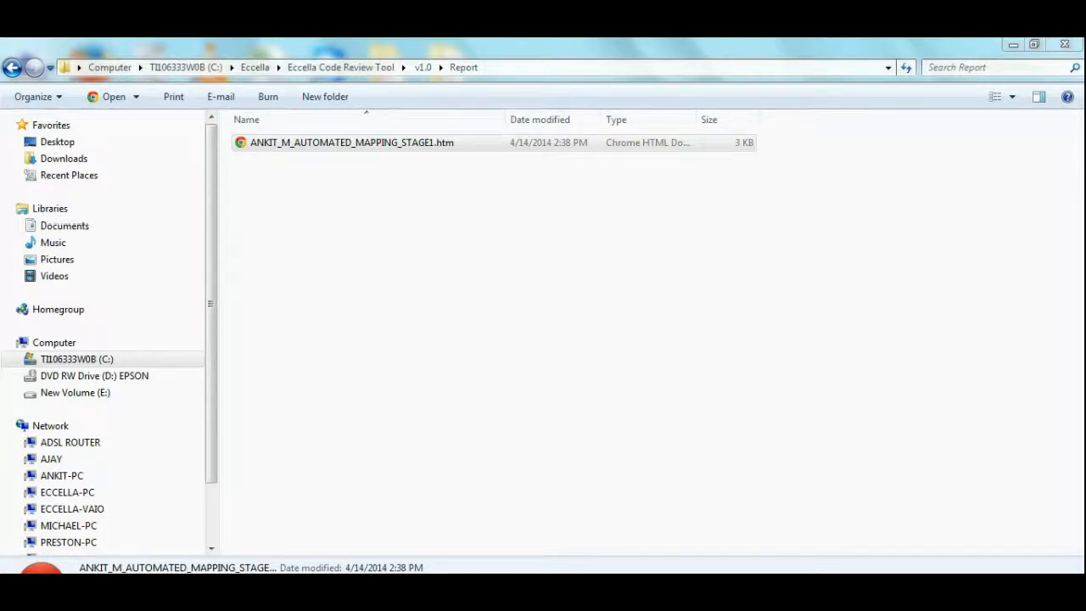
key(alt+Tab)
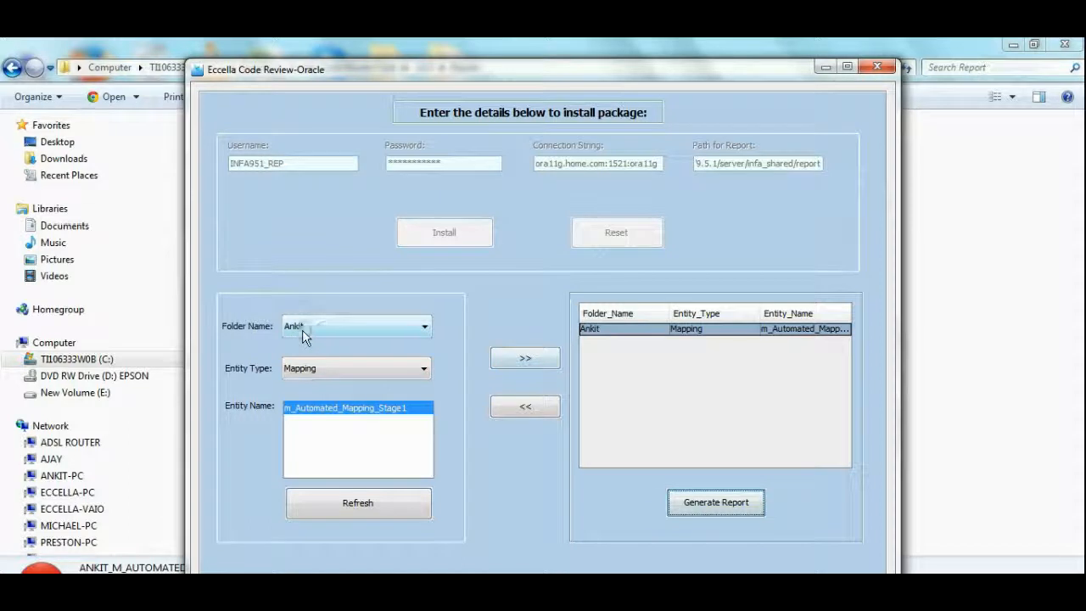
click(381, 371)
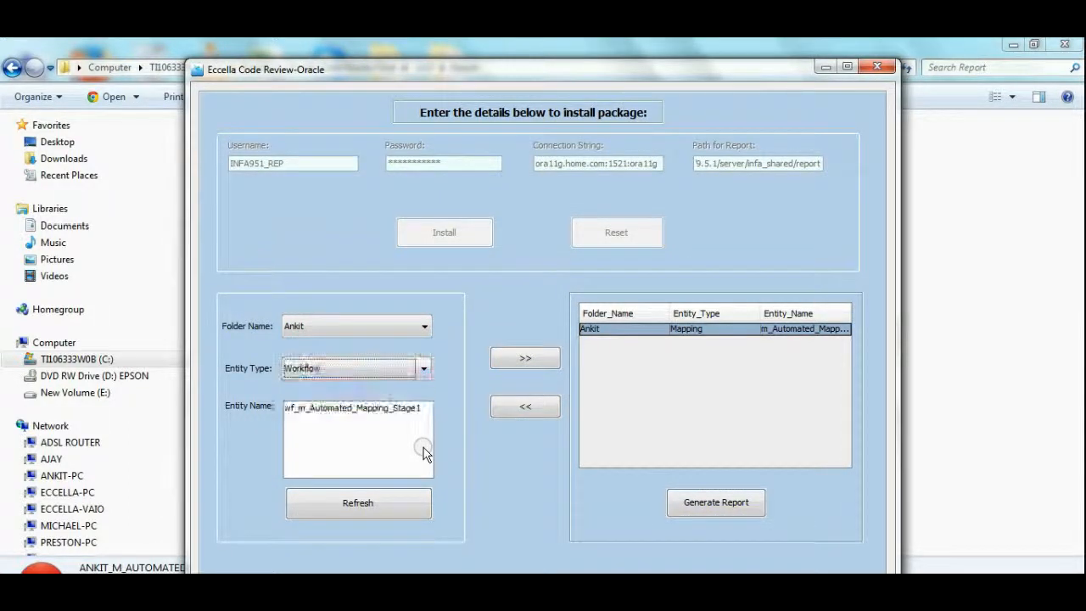
click(378, 411)
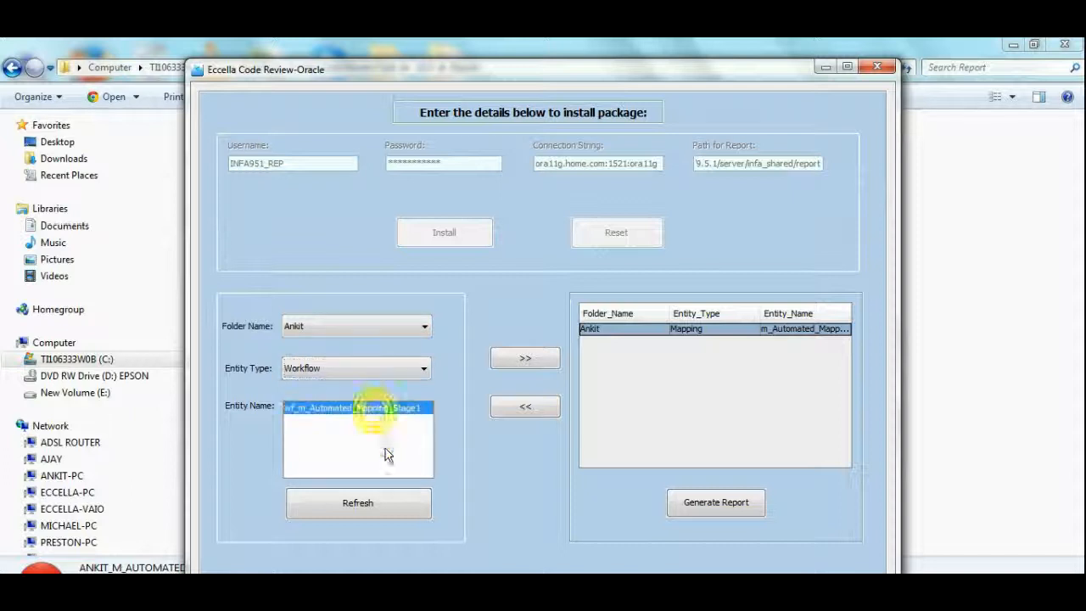
Choose the first repository folder as the folder name and set the entity type to Folder
click(407, 330)
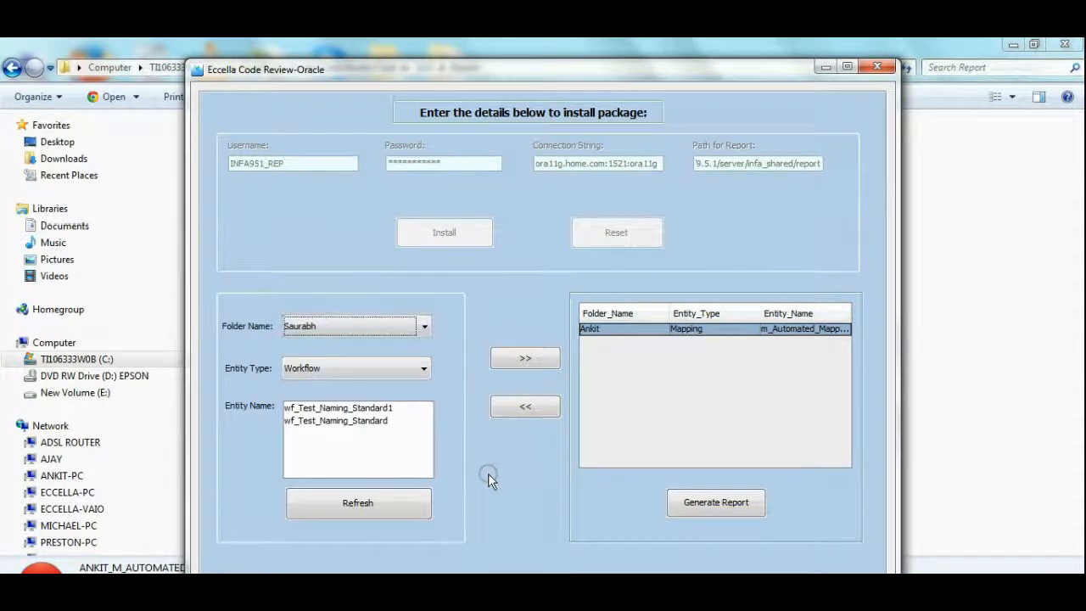
click(407, 370)
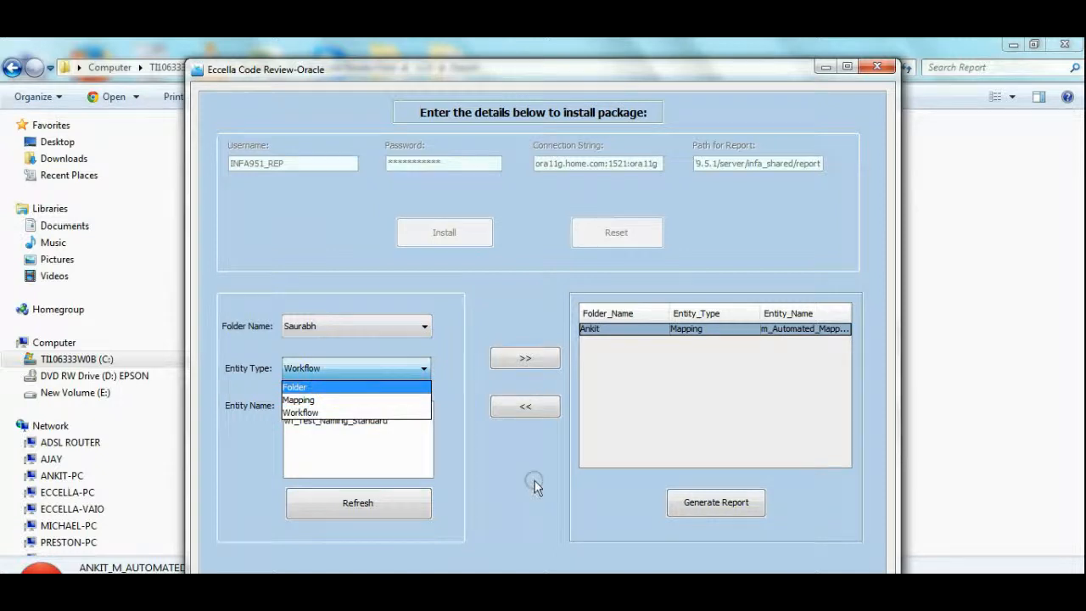
click(302, 411)
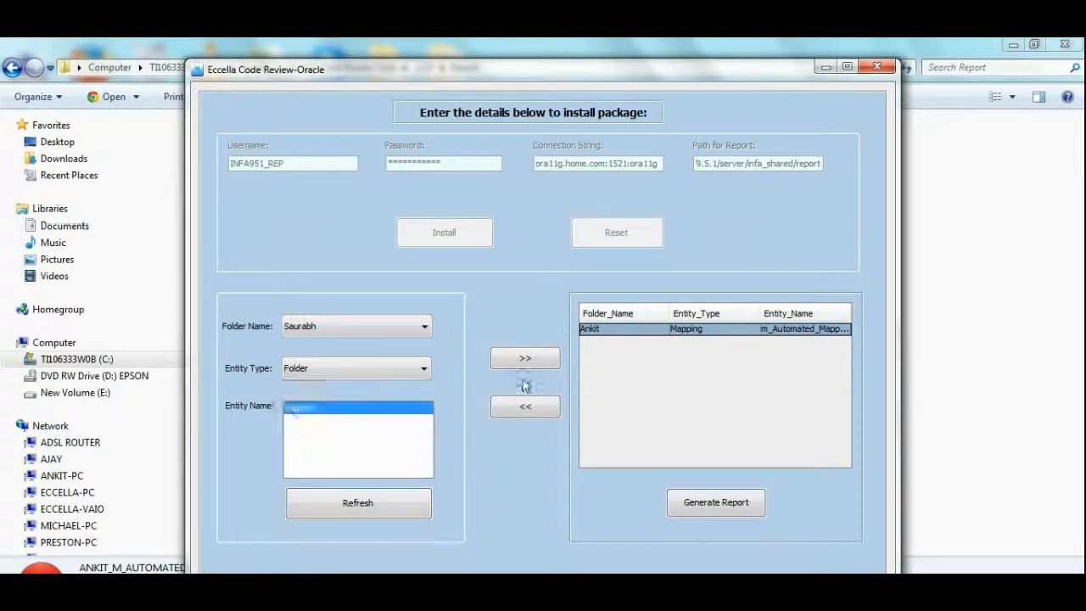
Remove the mapping entry from the report list and add the selected whole-folder entity in its place
click(636, 333)
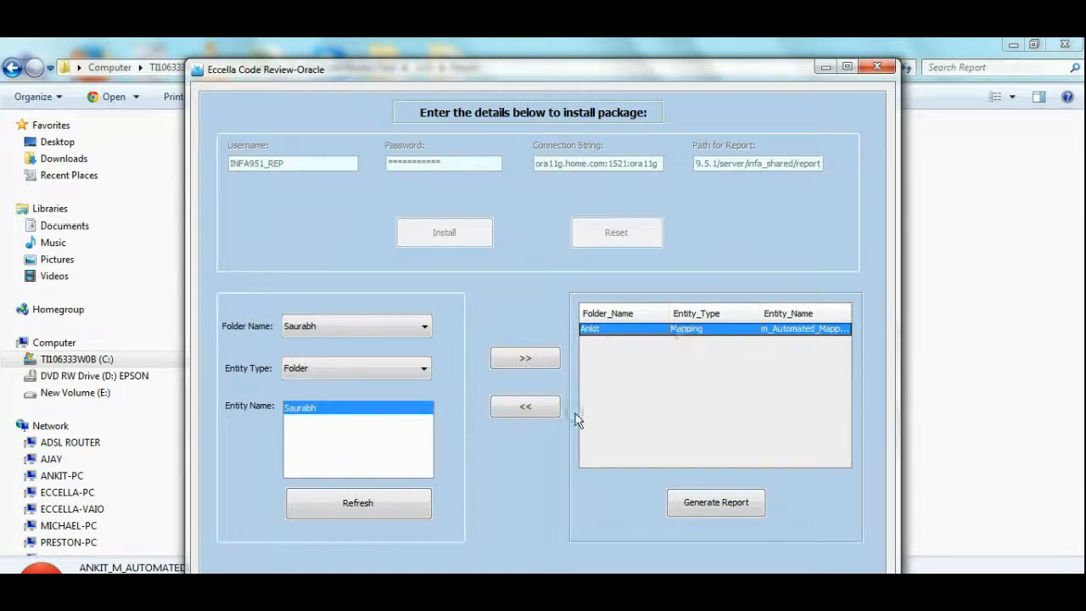
click(526, 408)
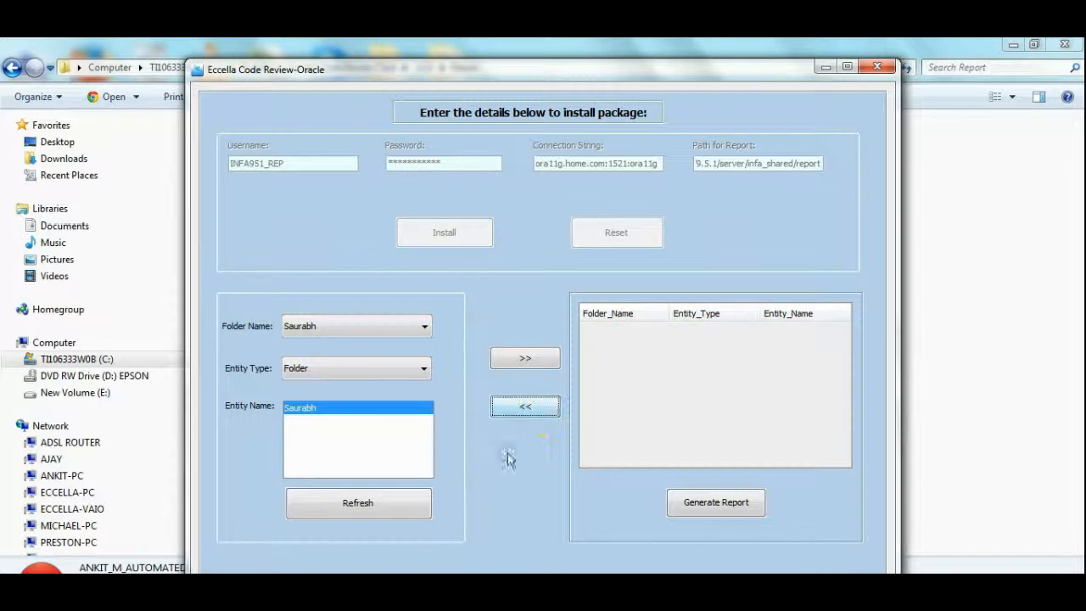
click(309, 408)
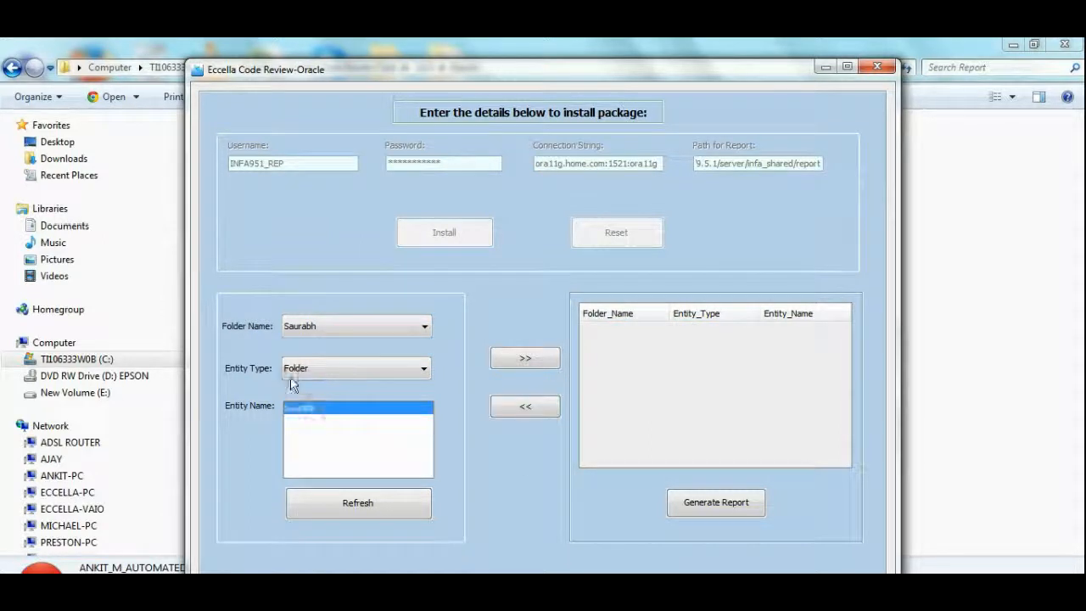
click(527, 360)
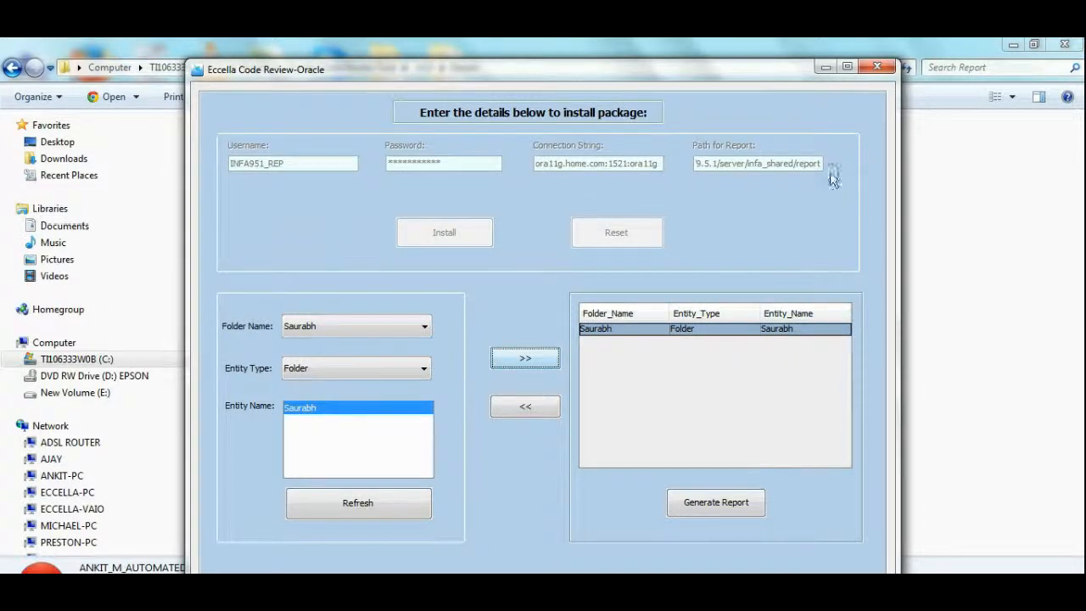
Minimize the code review window and delete the existing M_AUTOMATED_MAPPING_STAGE1 report file from the Report folder, sending it to the Recycle Bin
click(824, 67)
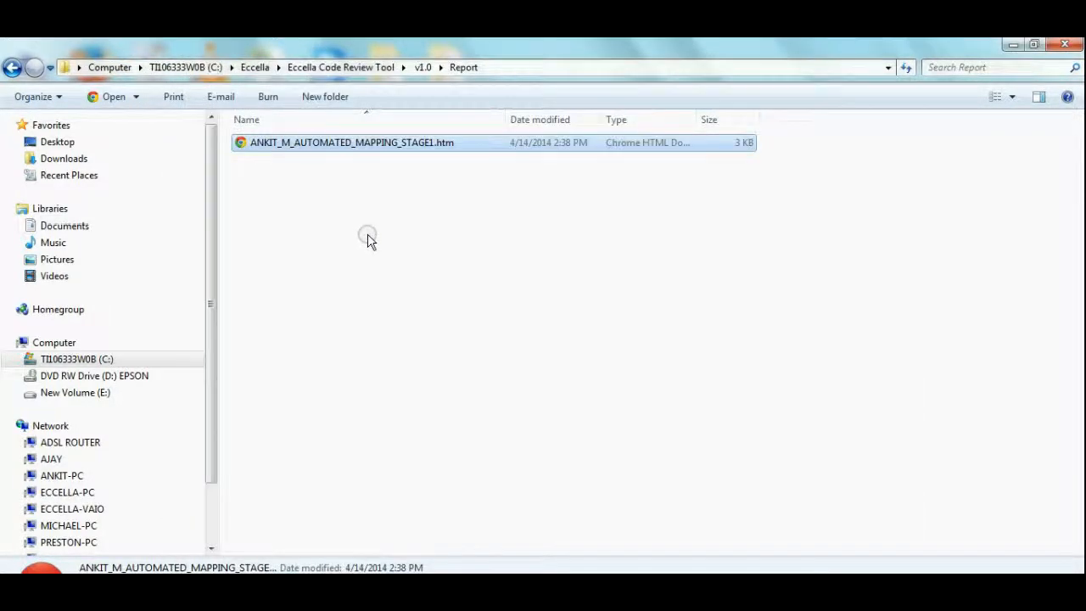
click(315, 213)
drag(307, 196, 365, 126)
key(Delete)
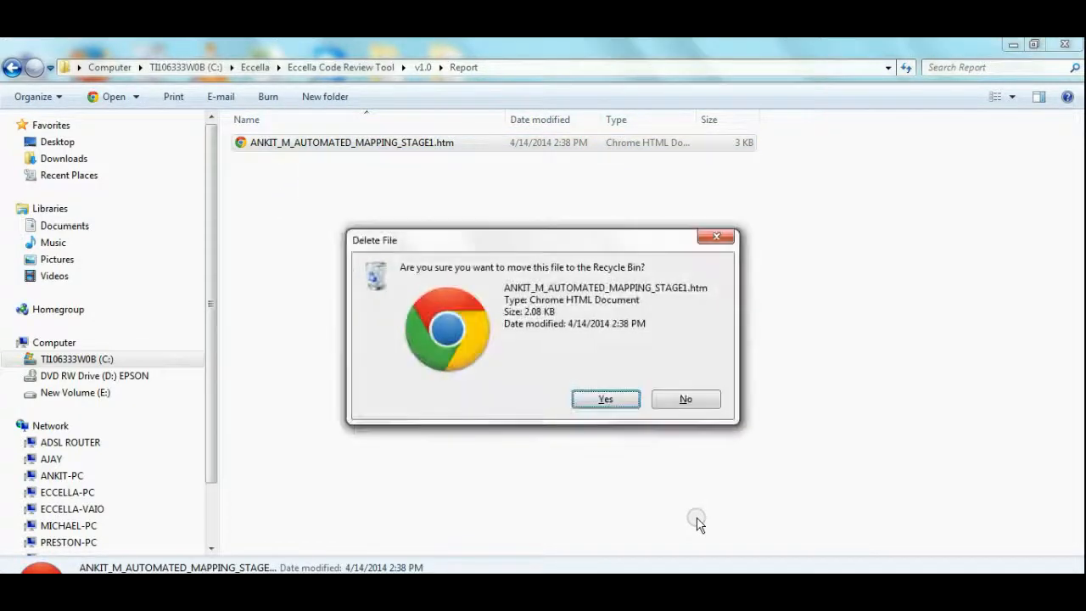
click(592, 400)
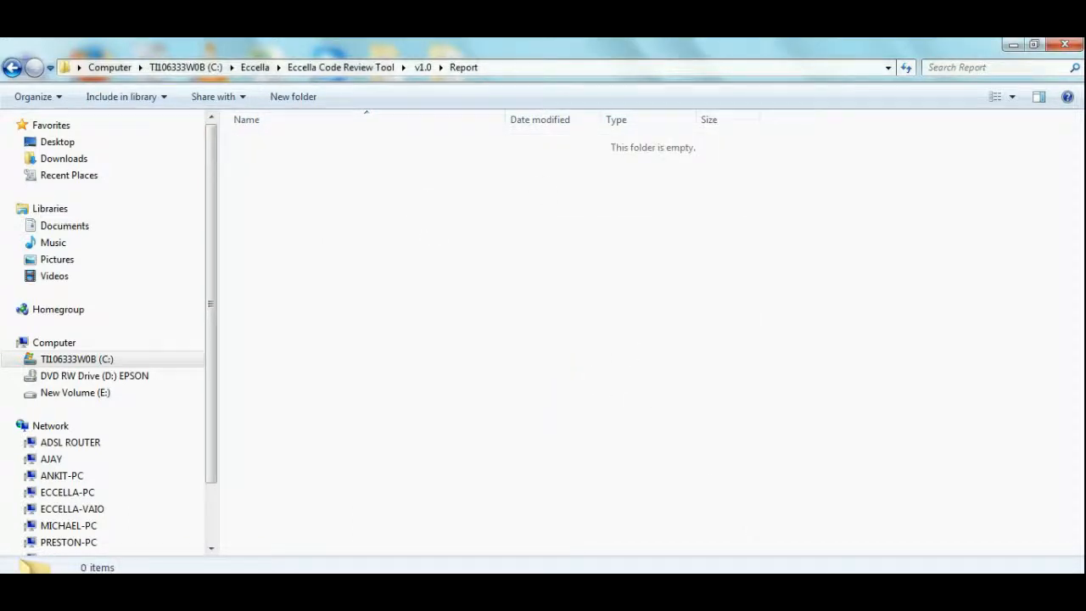
Return to the Eccella Code Review window, generate the report for the listed whole-folder entity and dismiss the completion message
click(719, 604)
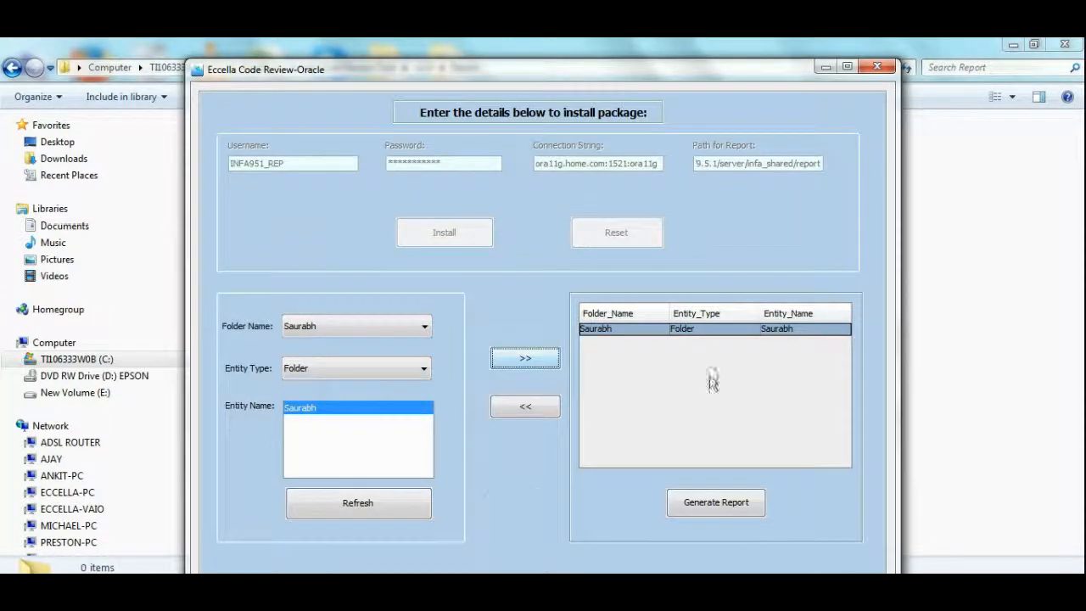
click(732, 504)
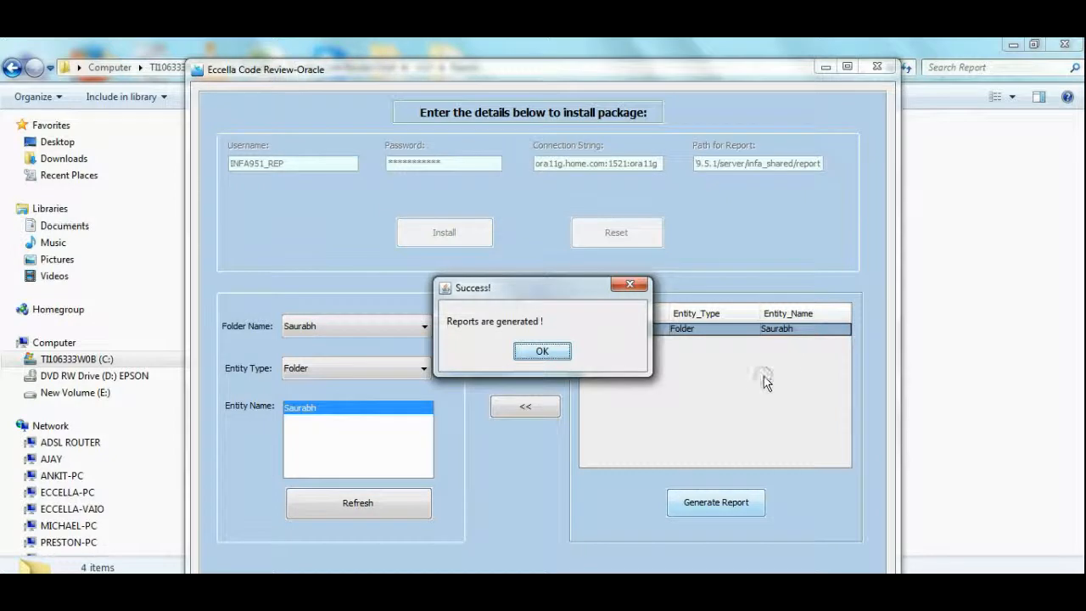
click(547, 360)
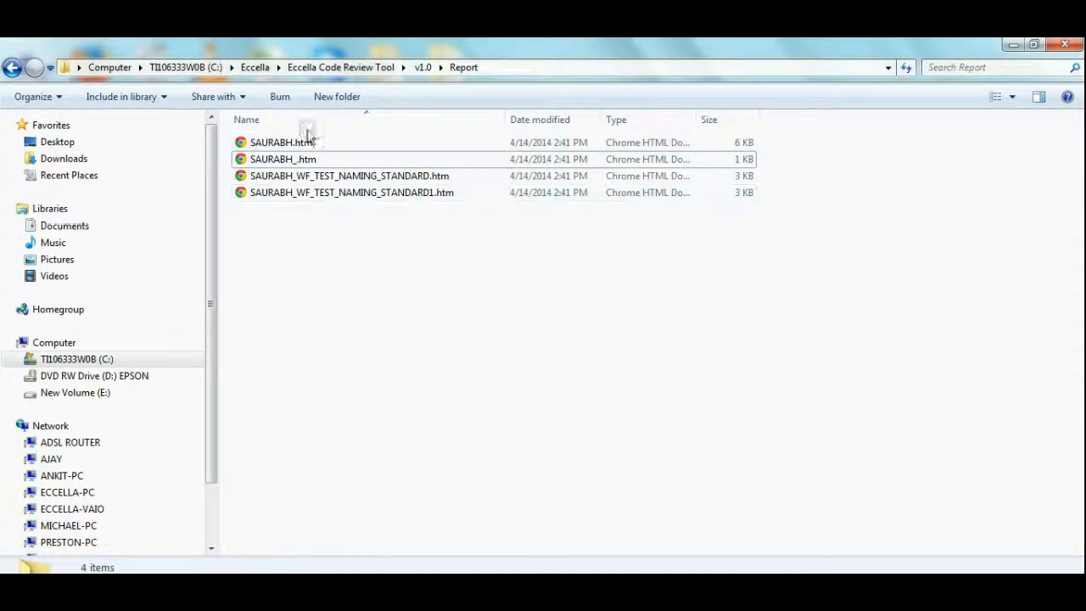
Open the generated folder summary report in Chrome and examine its summary sections down to the Workflow Review Comments
double_click(274, 145)
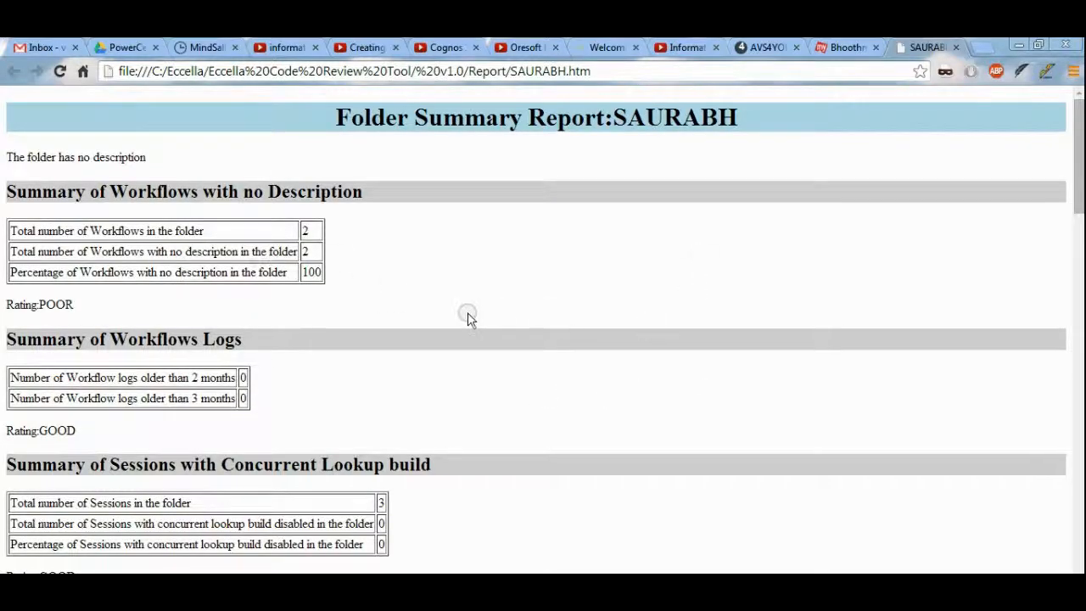
scroll(469, 318, down, 15)
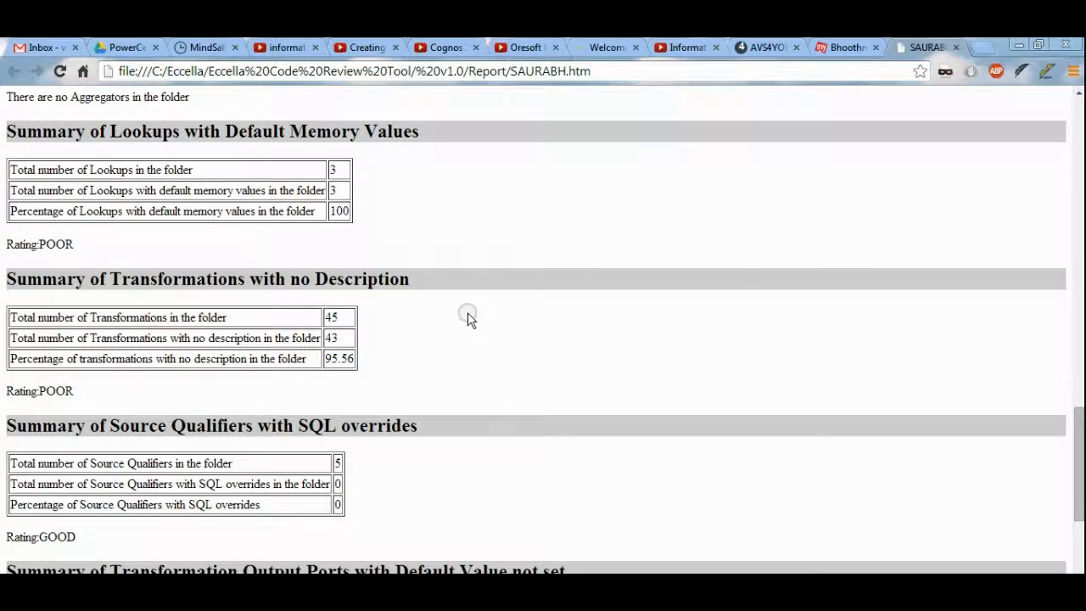
scroll(469, 318, down, 4)
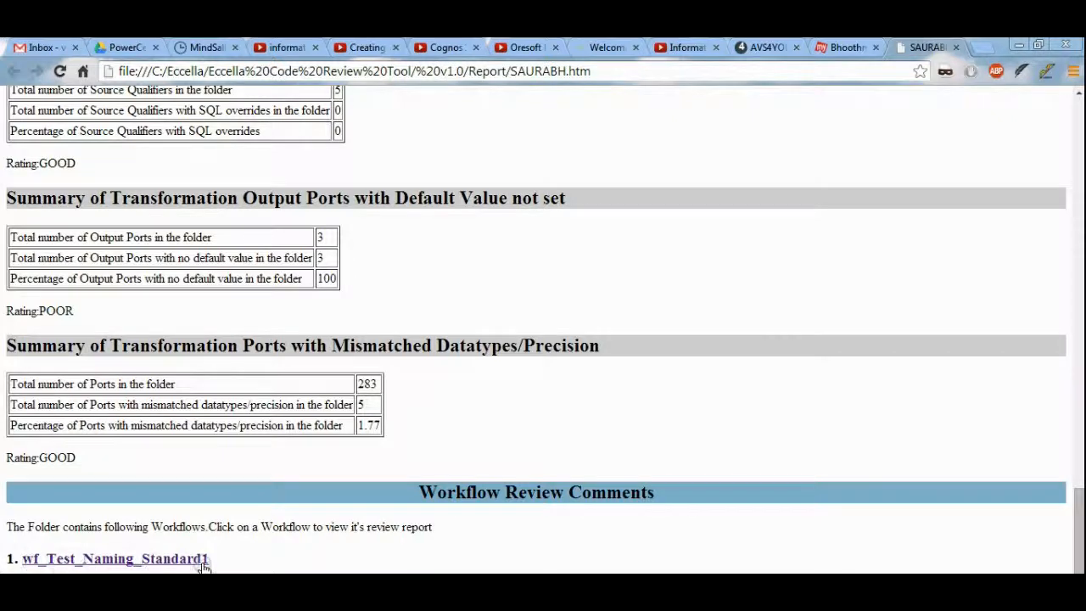
Open the linked wf_Test_Naming_Standard1 workflow report and examine its general comments, undescribed tasks, stop-on-error sessions and link conditions
click(102, 561)
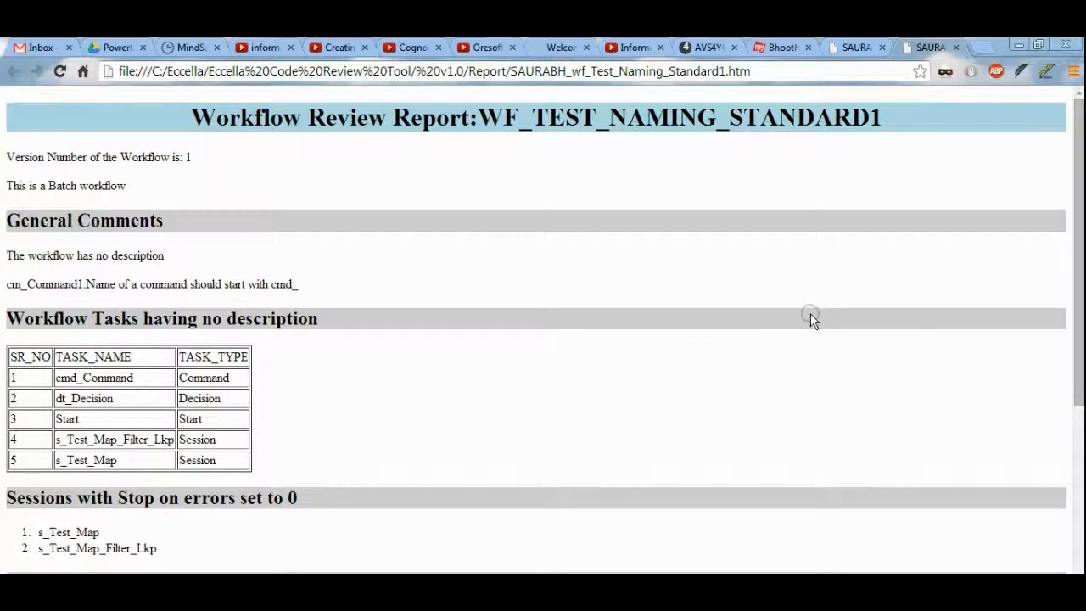
scroll(810, 314, down, 4)
scroll(810, 318, up, 5)
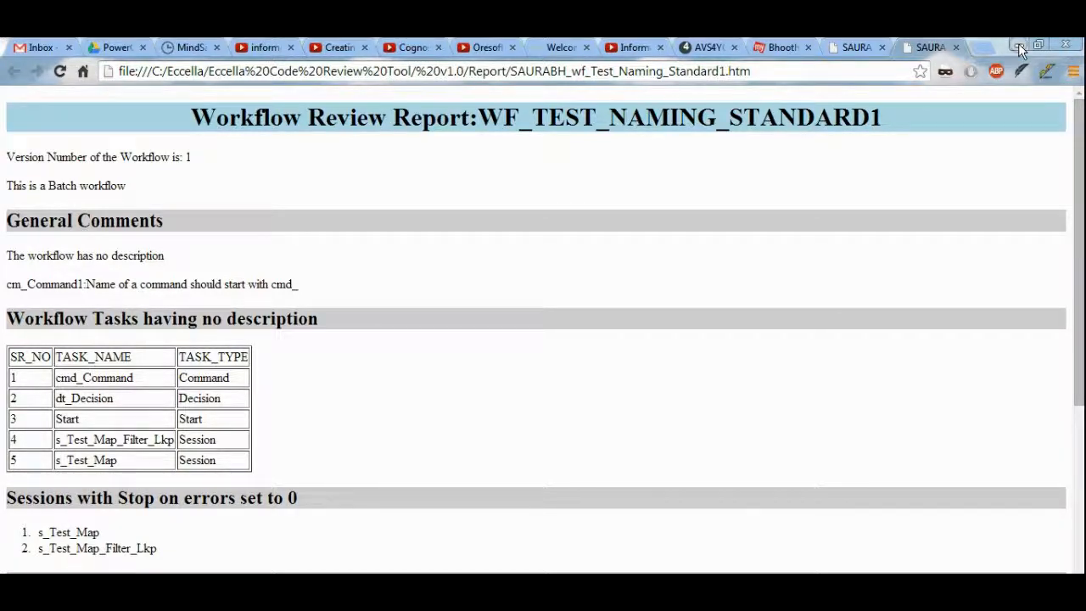
scroll(919, 141, down, 4)
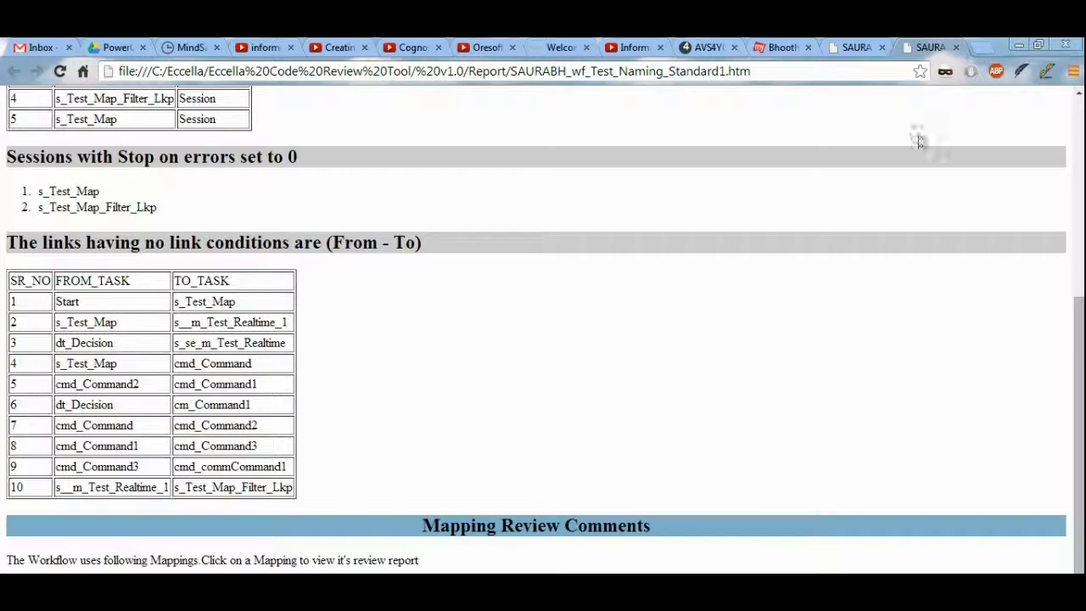
Minimize the browser and the open file explorer windows to show the desktop
click(1019, 44)
click(1018, 44)
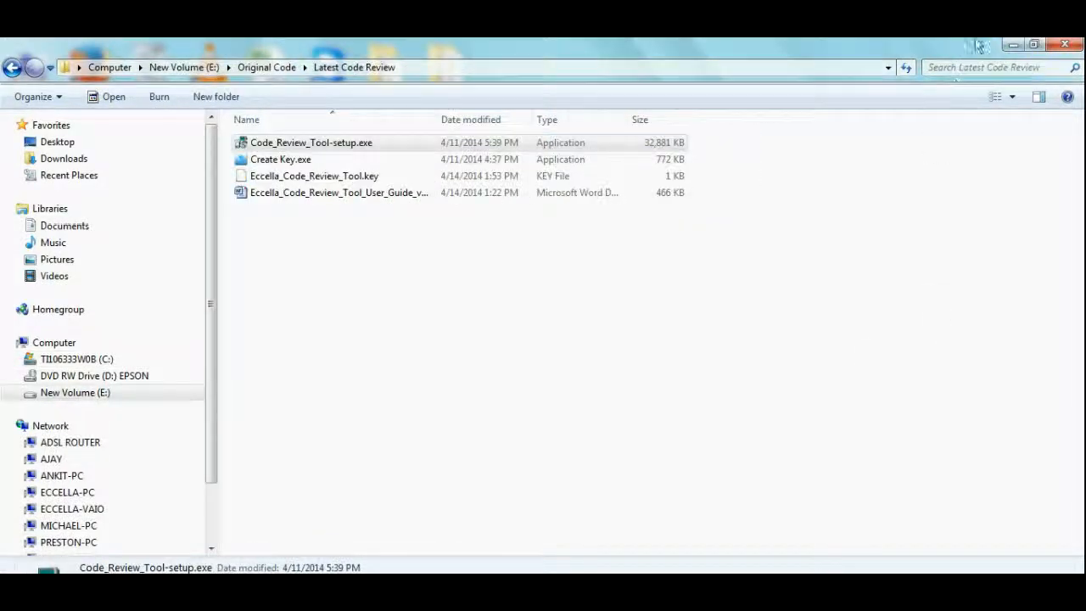
click(1014, 44)
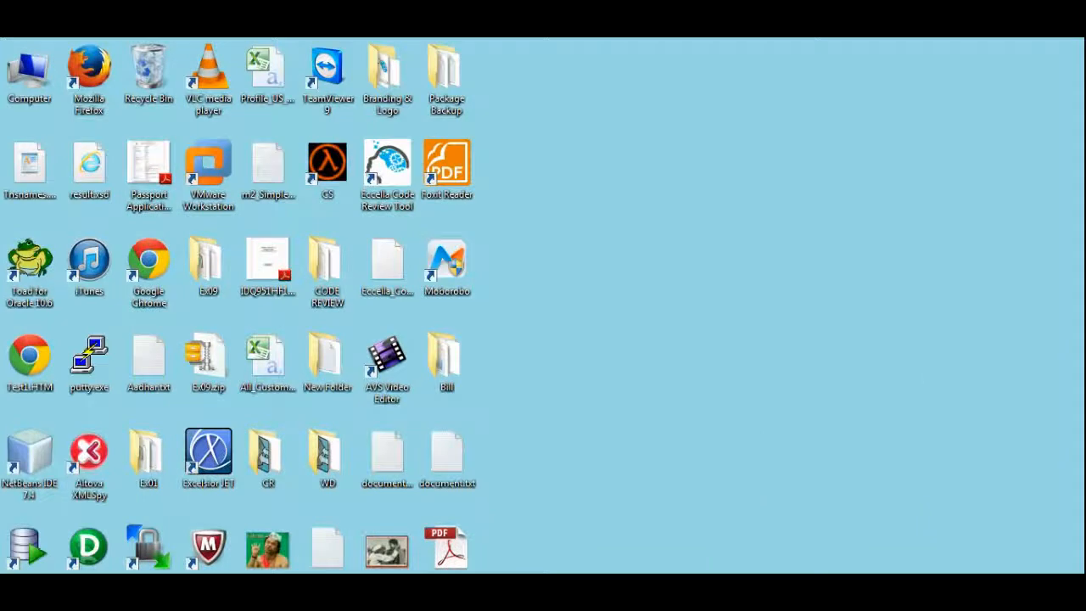